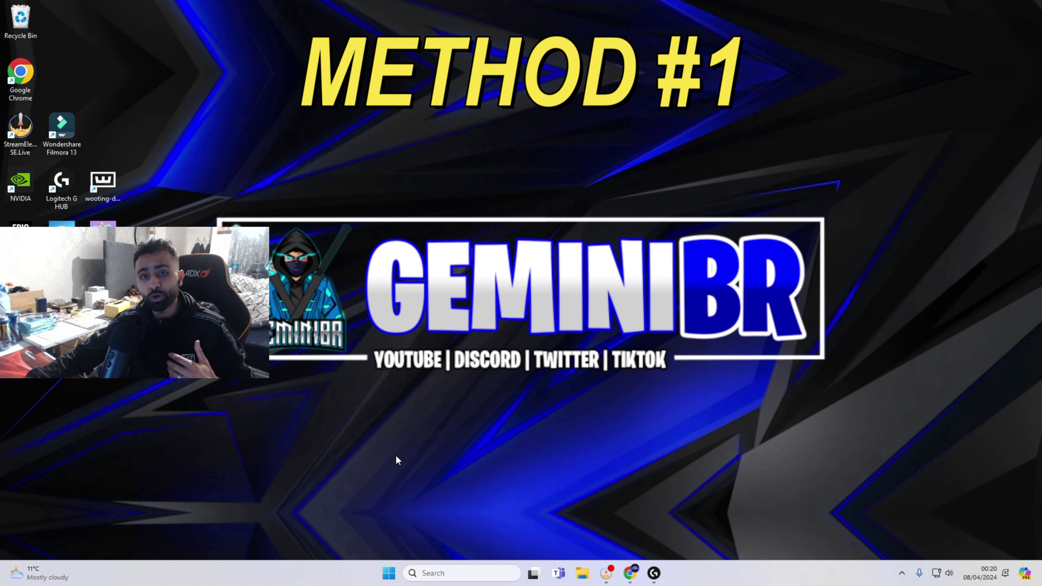
Open the Notifications & actions system settings and turn off notifications from apps and other senders
{"action": "left_click", "coordinate": [483, 574]}
{"action": "type", "text": "notifications"}
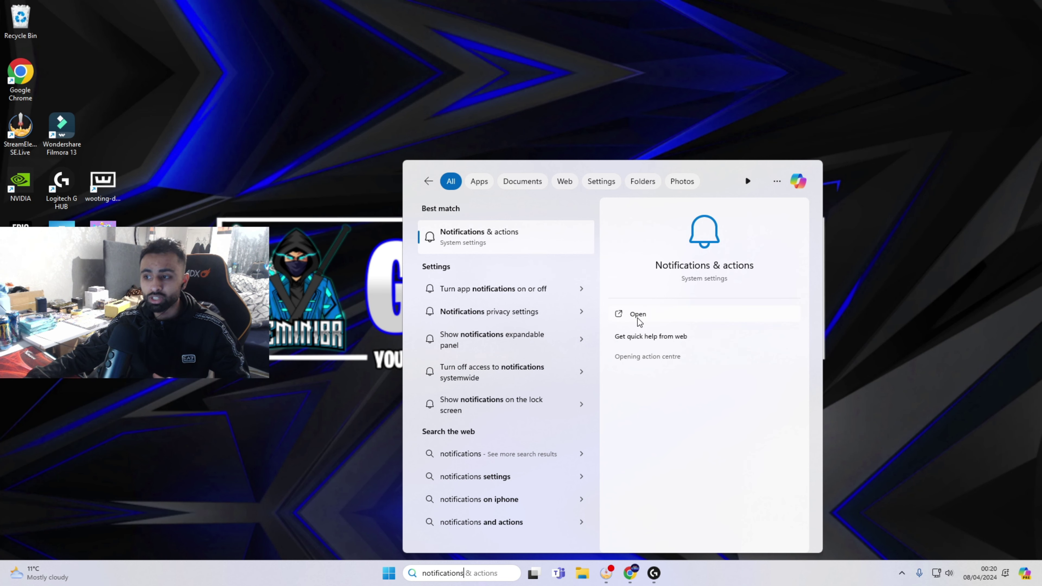
{"action": "left_click", "coordinate": [628, 314]}
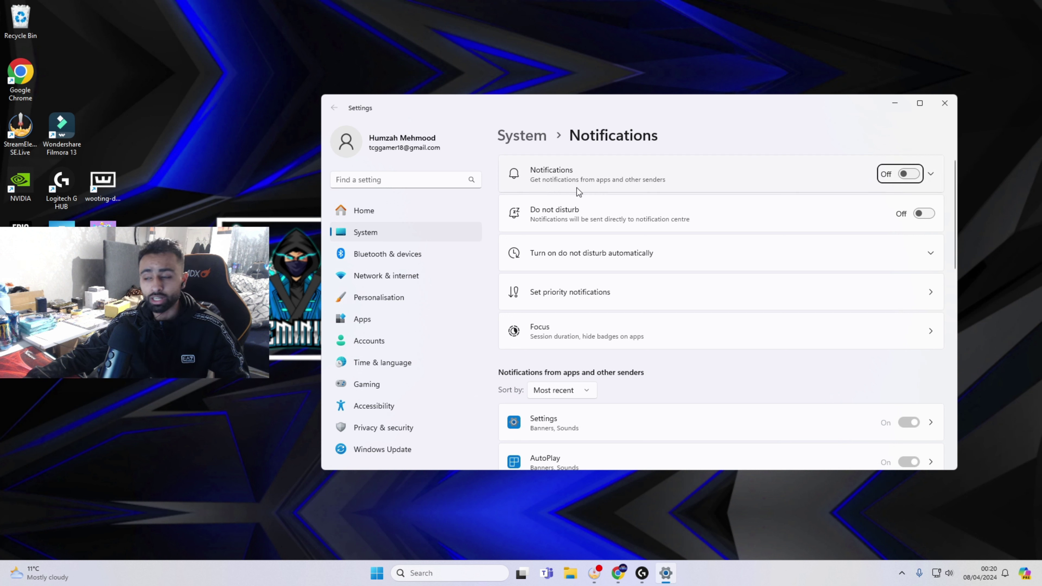
{"action": "left_click", "coordinate": [909, 174]}
{"action": "left_click", "coordinate": [777, 177]}
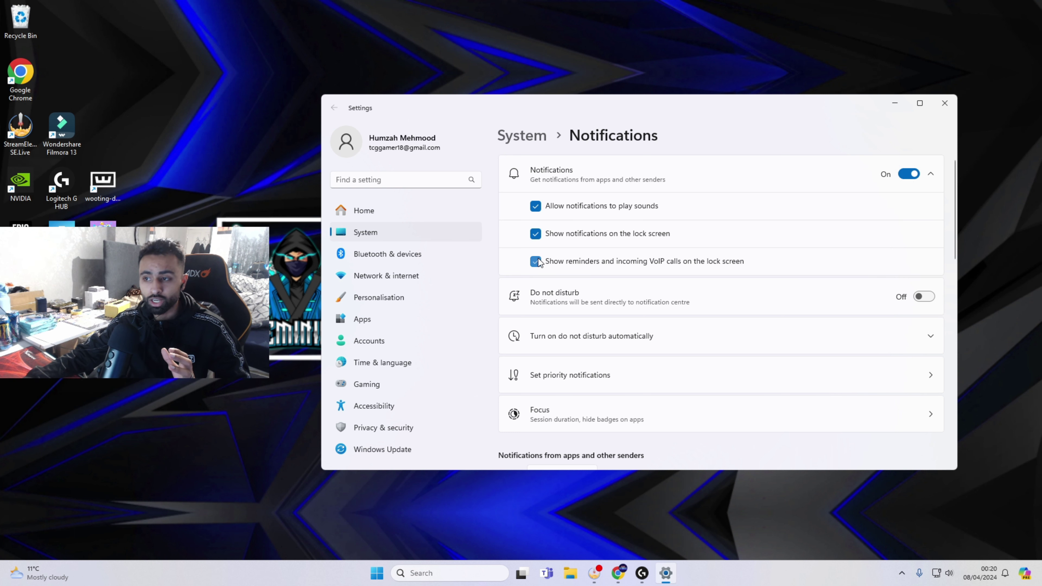
{"action": "left_click", "coordinate": [909, 174]}
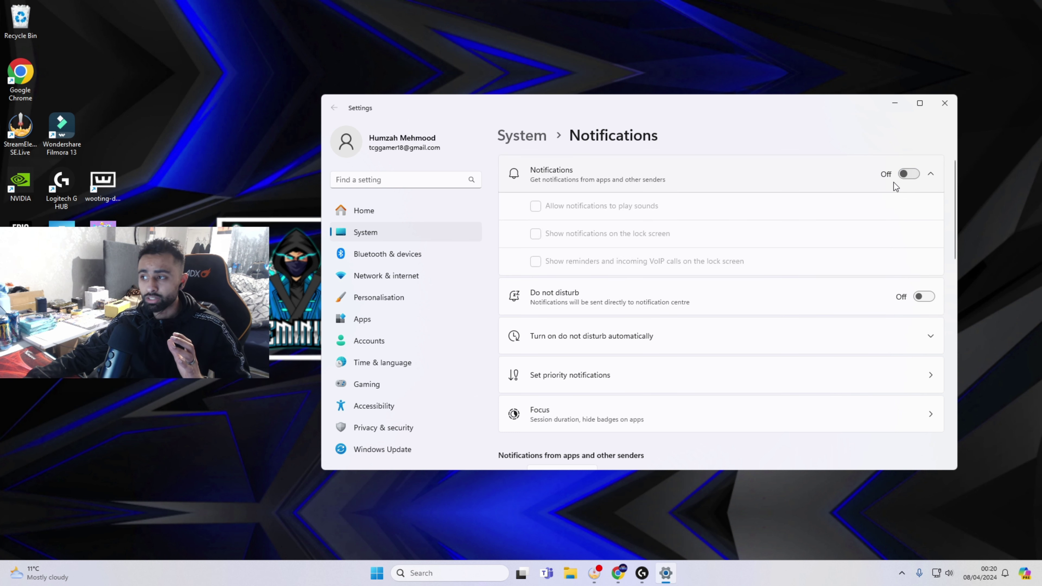
{"action": "scroll", "coordinate": [591, 365], "scroll_direction": "down", "scroll_amount": 10}
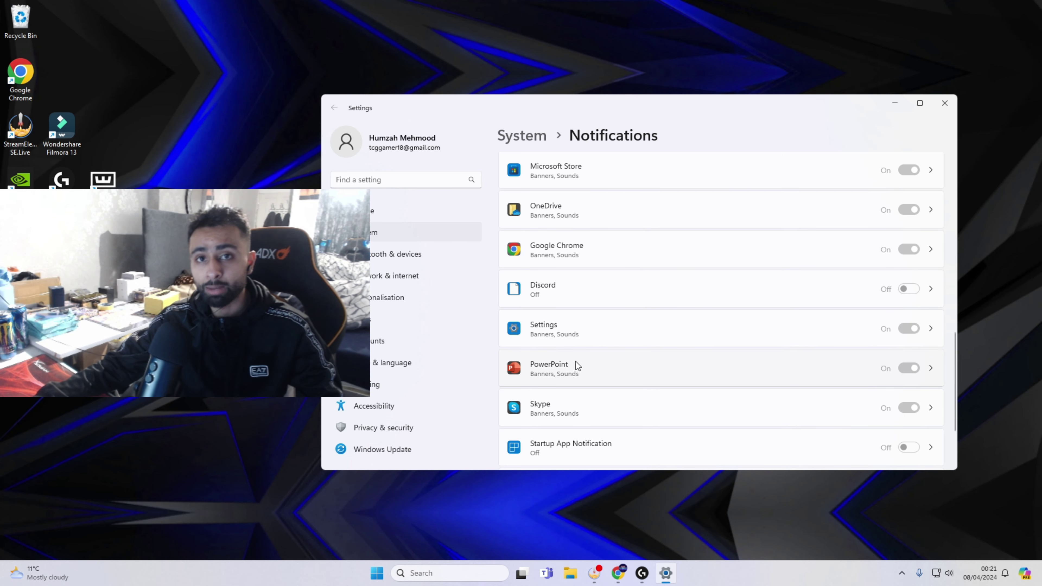
{"action": "scroll", "coordinate": [575, 361], "scroll_direction": "up", "scroll_amount": 6}
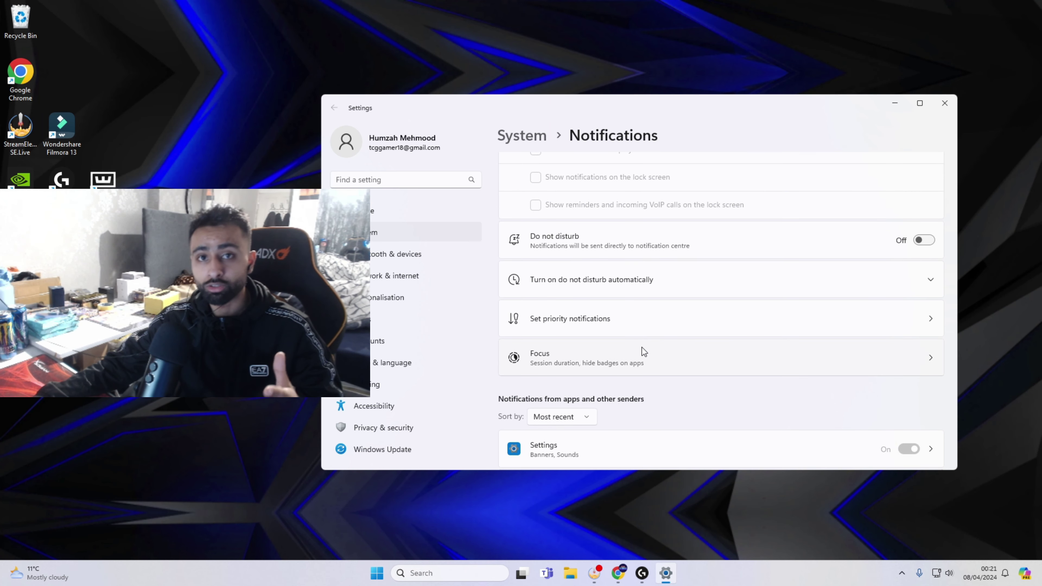
{"action": "scroll", "coordinate": [644, 351], "scroll_direction": "down", "scroll_amount": 4}
{"action": "scroll", "coordinate": [643, 352], "scroll_direction": "down", "scroll_amount": 2}
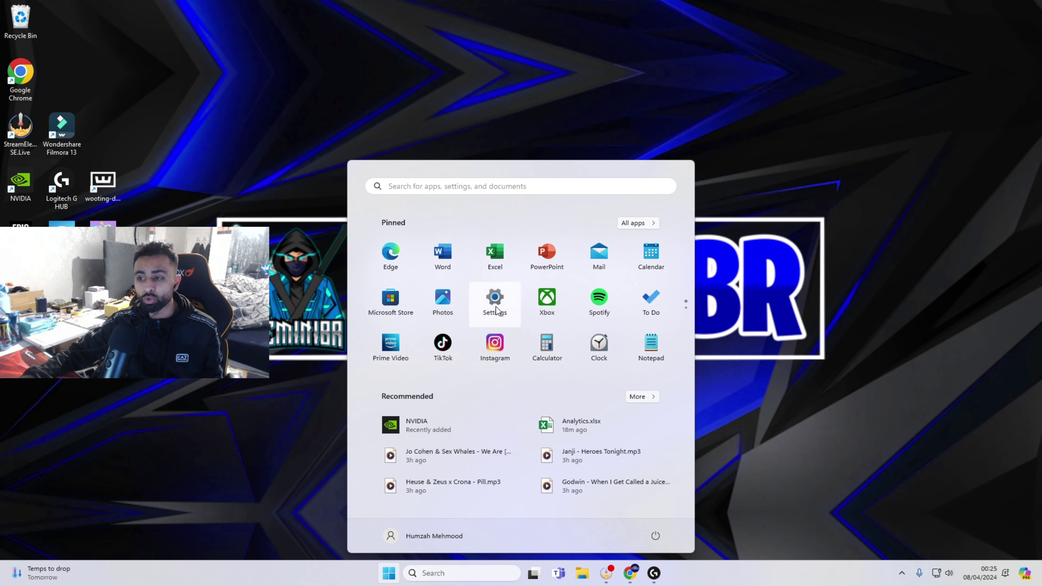
Open the advanced network settings and expand the details of the Ethernet adapter
{"action": "left_click", "coordinate": [494, 306]}
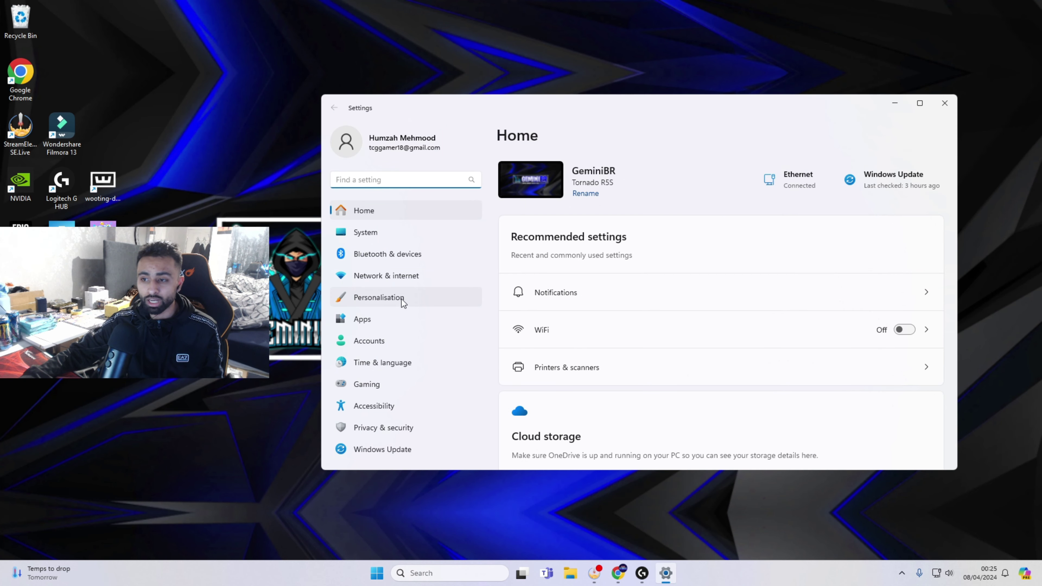
{"action": "left_click", "coordinate": [402, 277]}
{"action": "scroll", "coordinate": [611, 298], "scroll_direction": "down", "scroll_amount": 2}
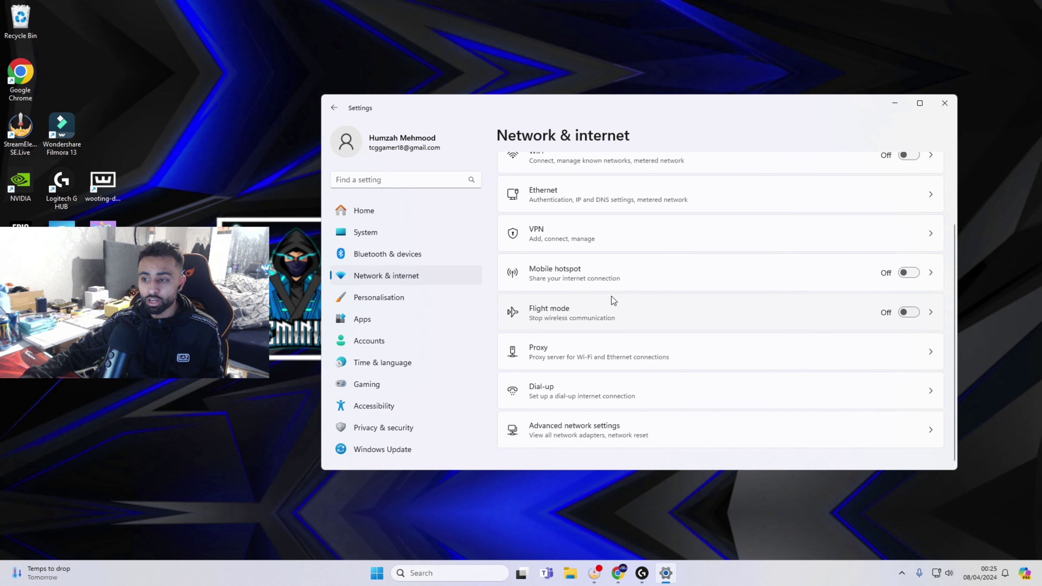
{"action": "left_click", "coordinate": [587, 431]}
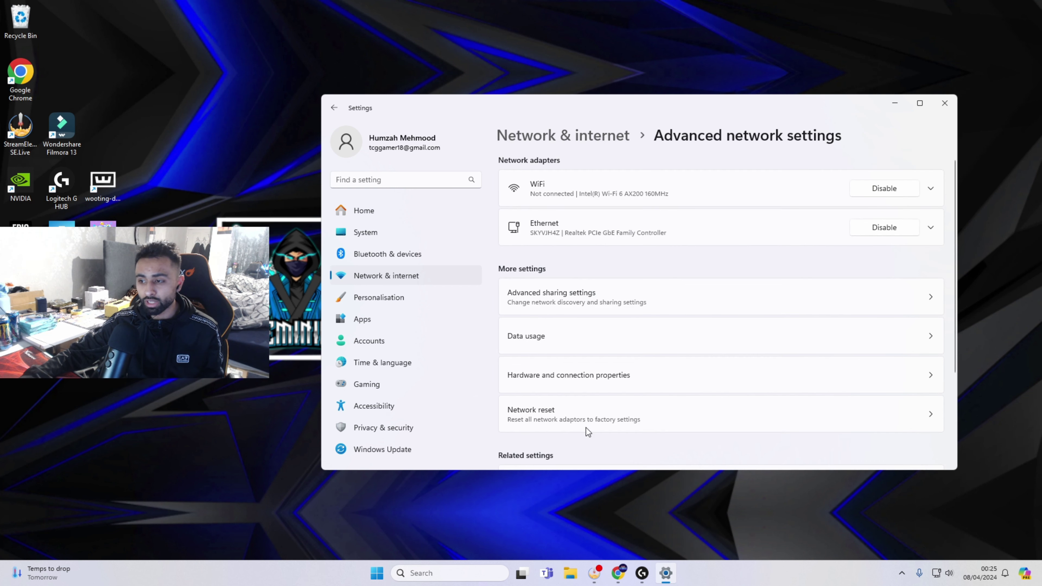
{"action": "left_click", "coordinate": [559, 232]}
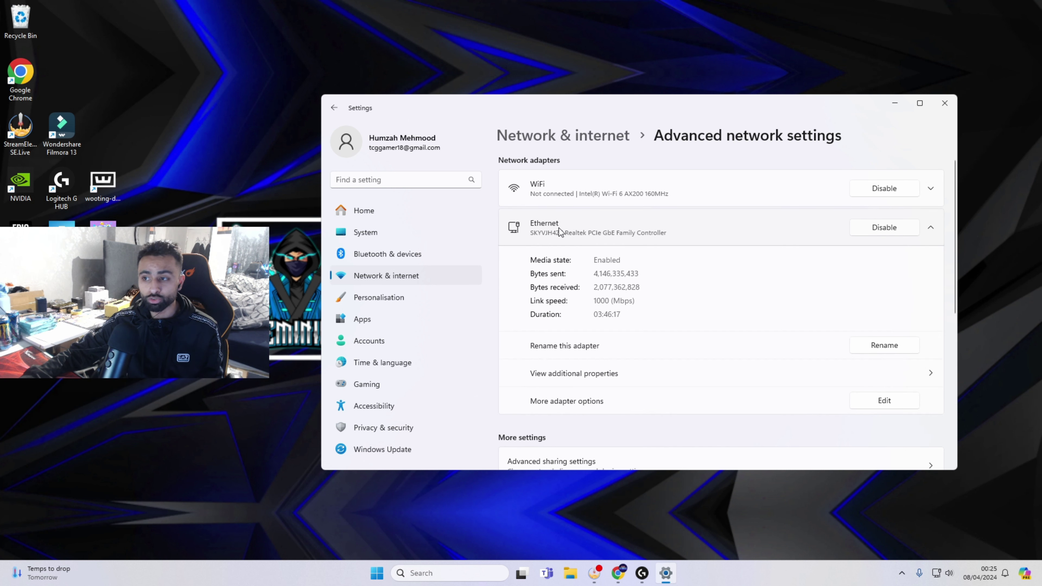
{"action": "left_click", "coordinate": [597, 196]}
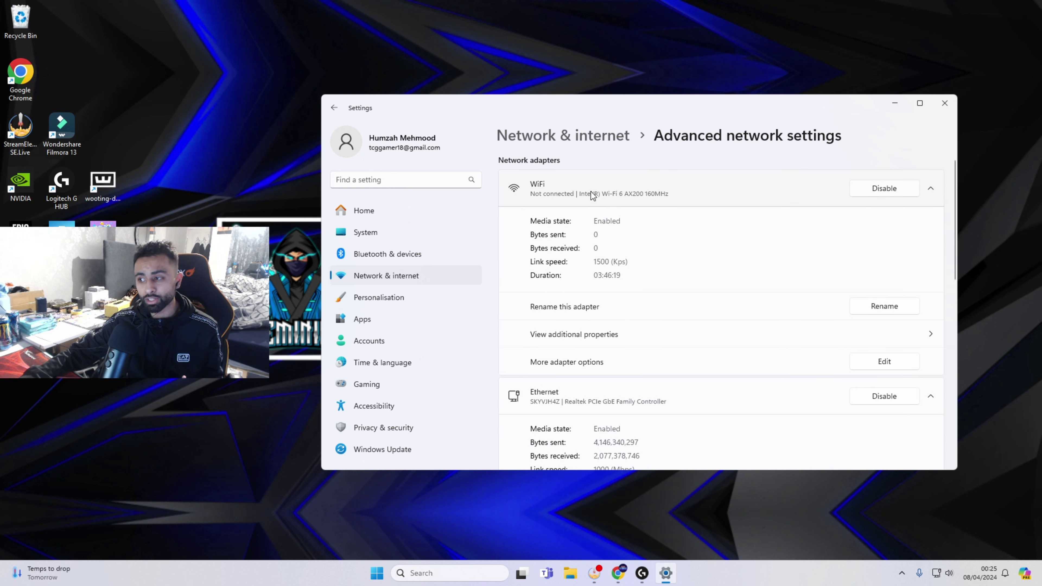
{"action": "left_click", "coordinate": [593, 195]}
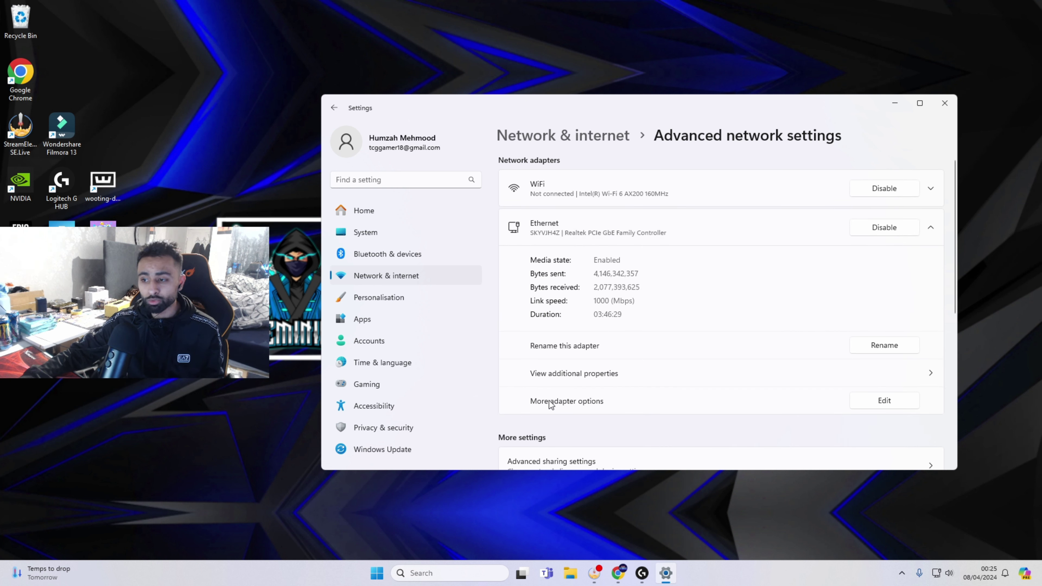
Edit the Ethernet adapter's additional options and open the Realtek controller's advanced properties
{"action": "left_click", "coordinate": [887, 400]}
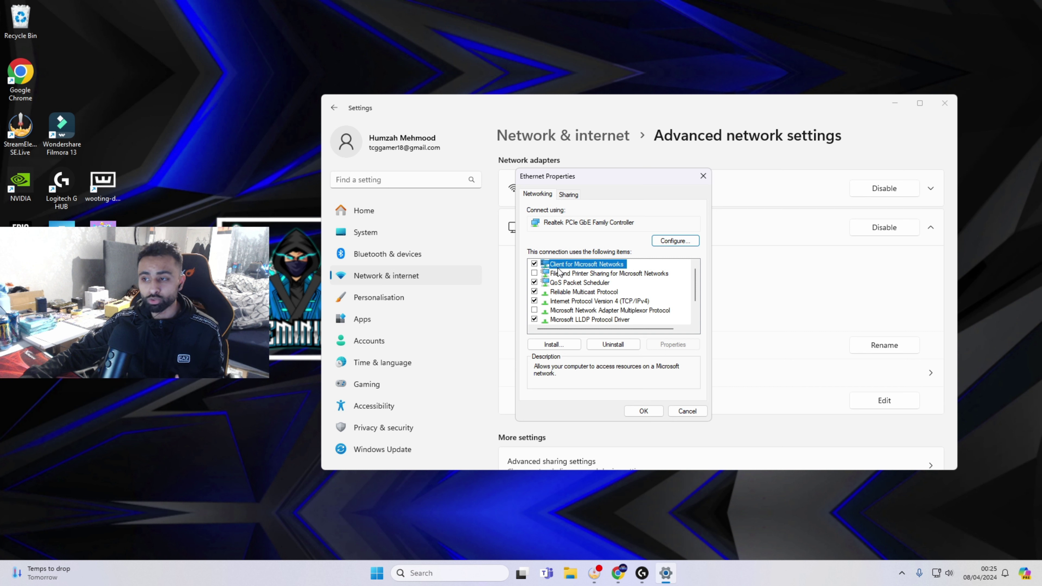
{"action": "left_click", "coordinate": [675, 241]}
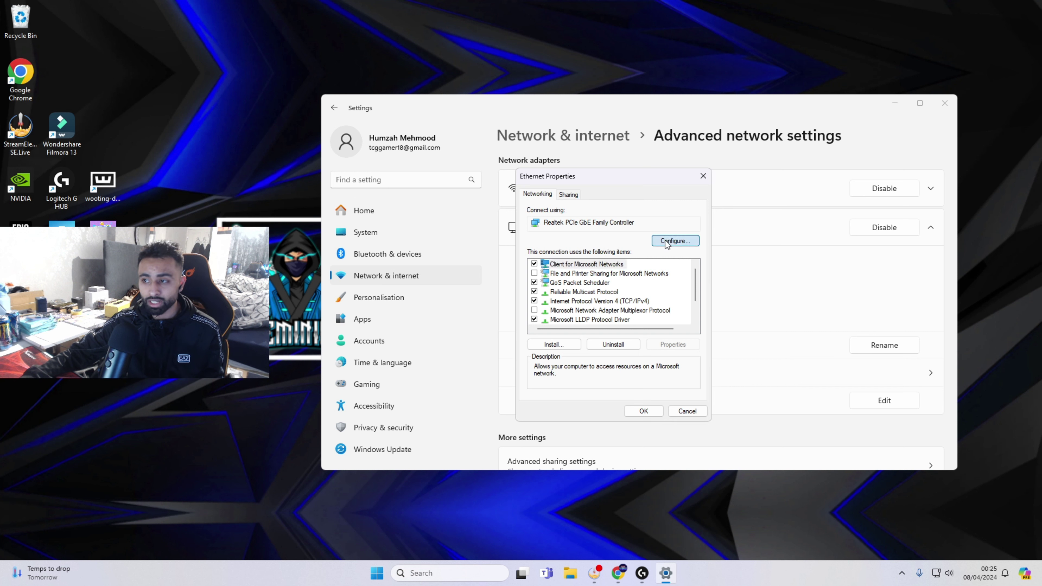
{"action": "left_click_drag", "start_coordinate": [181, 26], "coordinate": [744, 142]}
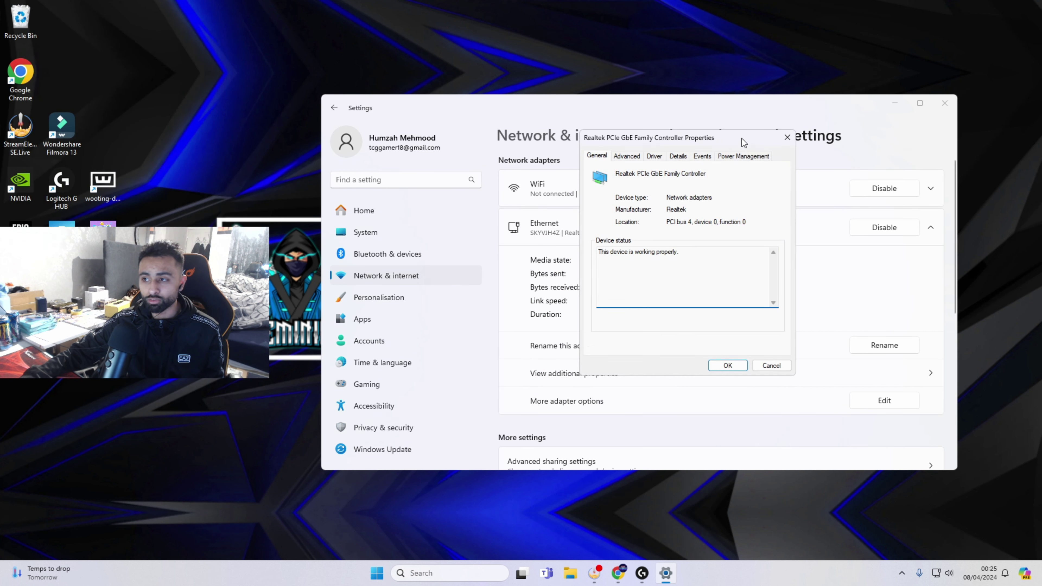
{"action": "left_click", "coordinate": [632, 158]}
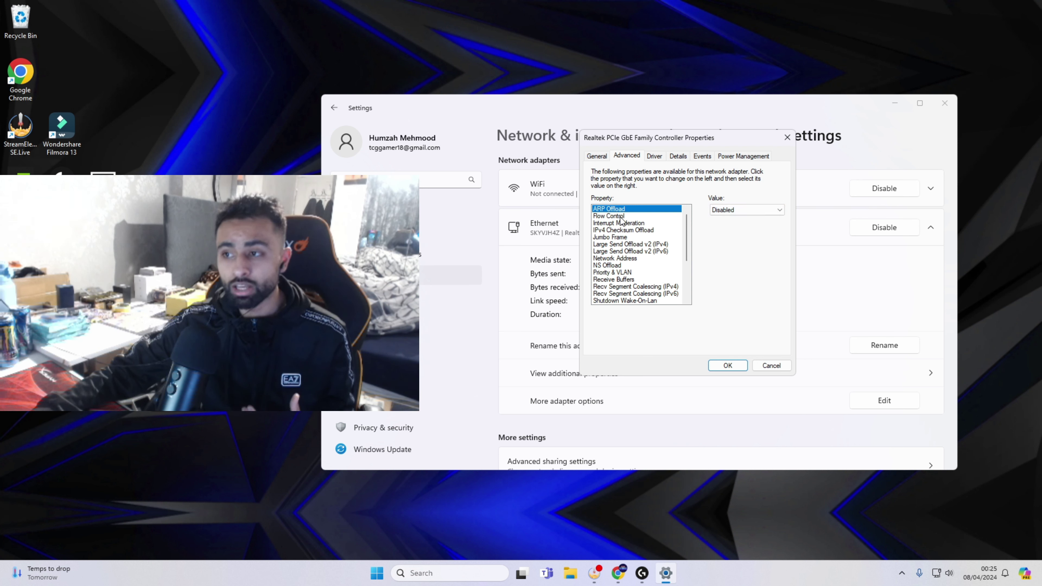
Check the values of Flow Control, IPv4 Checksum Offload, Jumbo Frame, both Large Send Offload v2 properties and NS Offload
{"action": "left_click", "coordinate": [673, 217]}
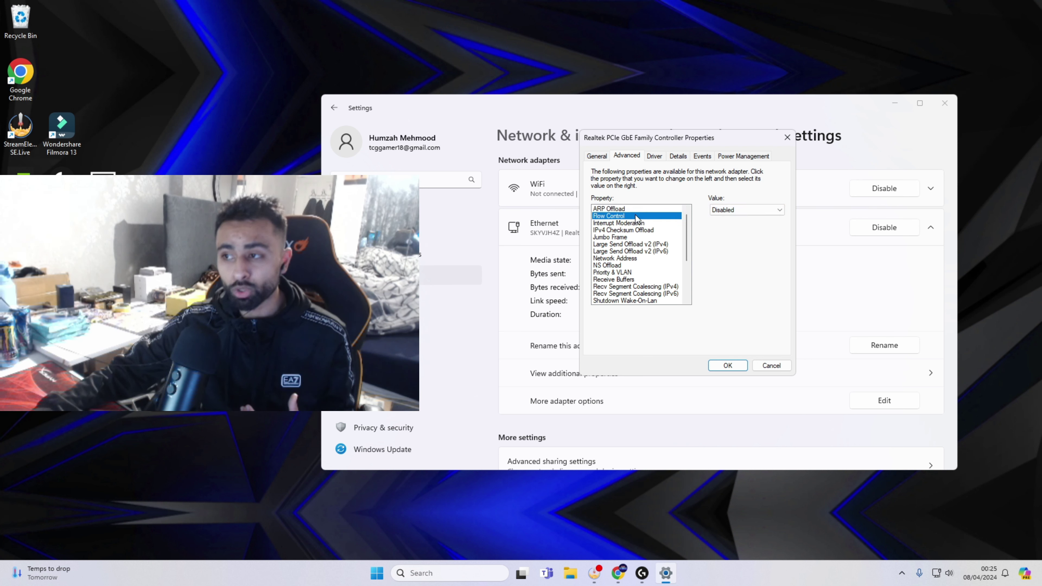
{"action": "left_click", "coordinate": [613, 230]}
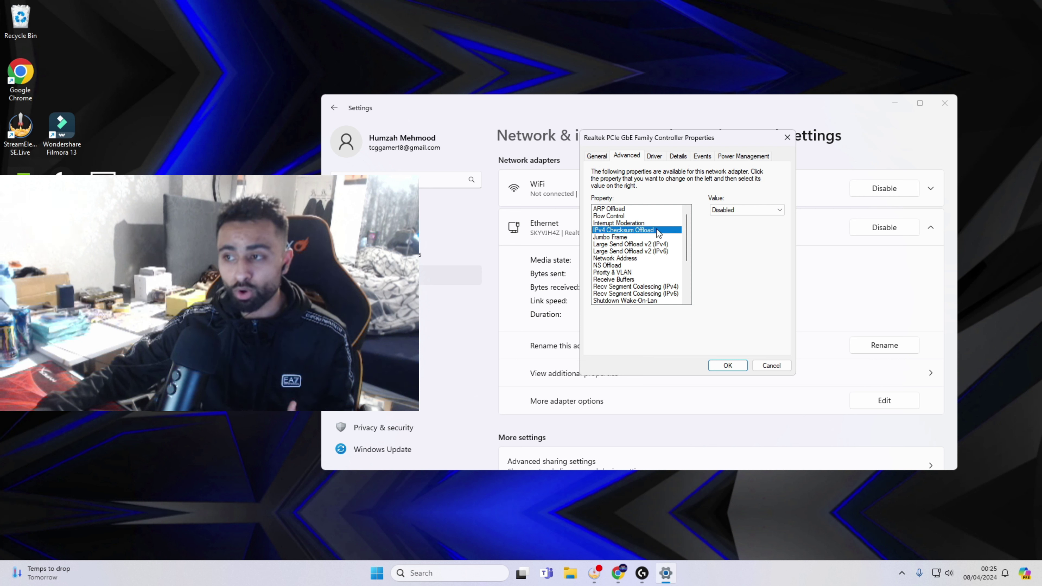
{"action": "left_click", "coordinate": [626, 237]}
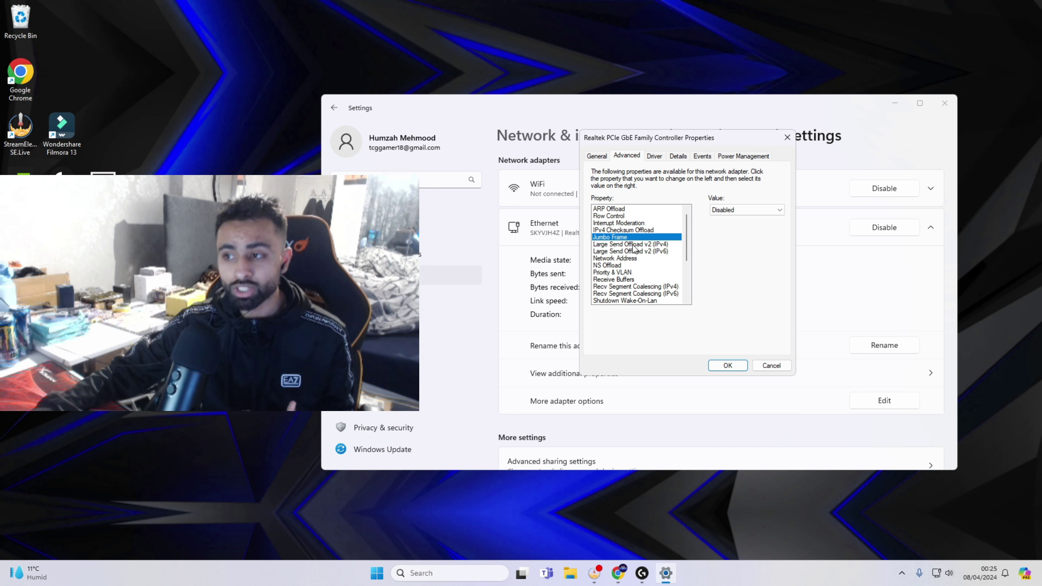
{"action": "left_click", "coordinate": [662, 245]}
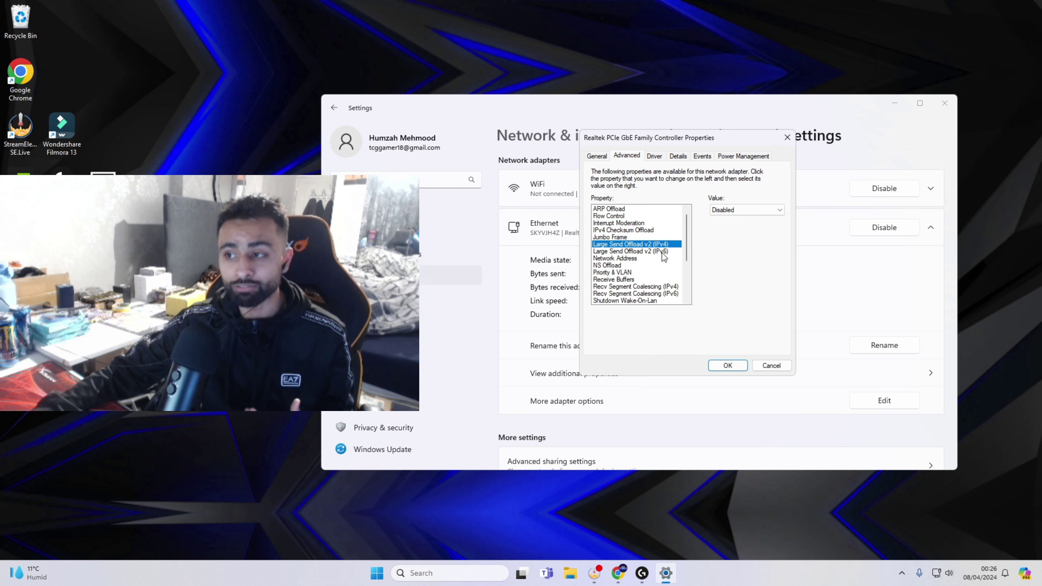
{"action": "left_click", "coordinate": [663, 252]}
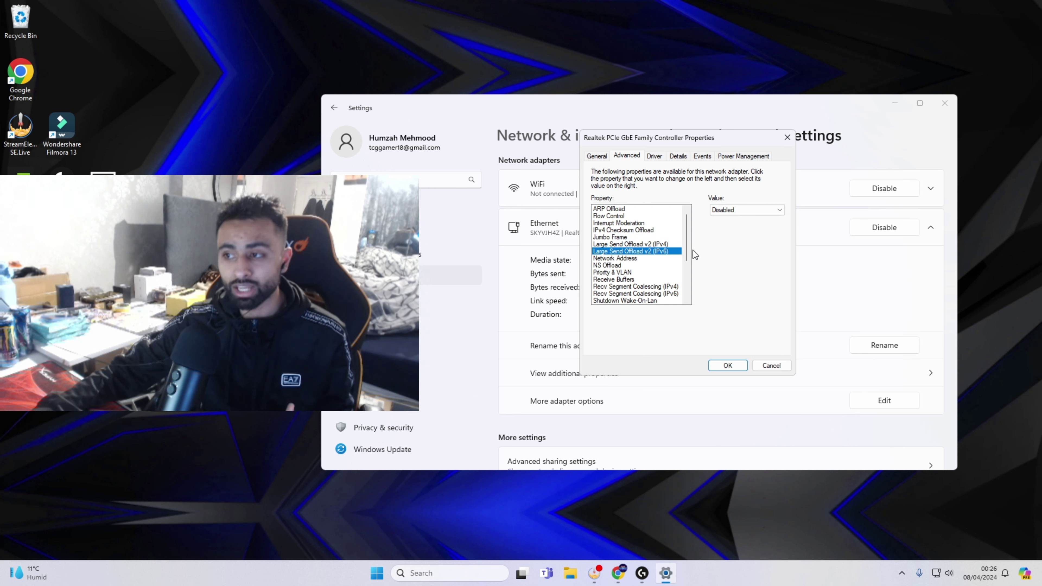
{"action": "left_click", "coordinate": [653, 265]}
{"action": "scroll", "coordinate": [653, 263], "scroll_direction": "down", "scroll_amount": 2}
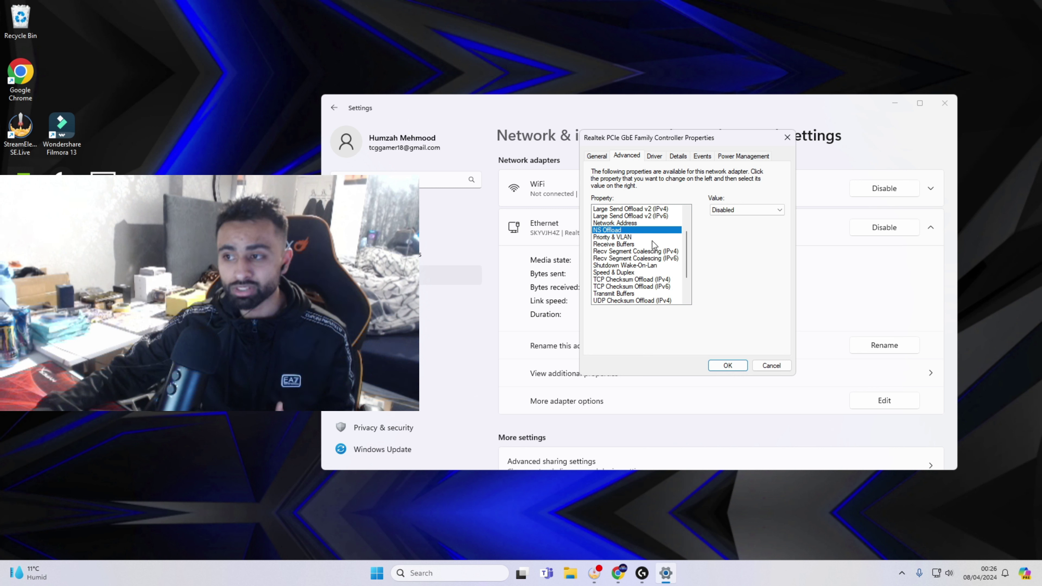
{"action": "scroll", "coordinate": [635, 250], "scroll_direction": "down", "scroll_amount": 1}
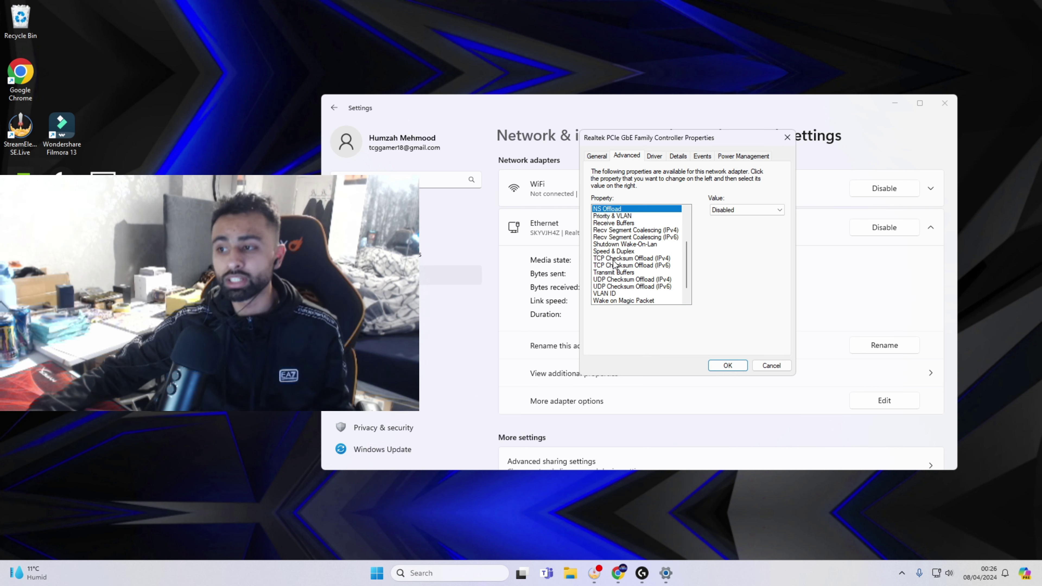
Check the values of the TCP and UDP Checksum Offload properties for IPv4 and IPv6
{"action": "left_click", "coordinate": [662, 258]}
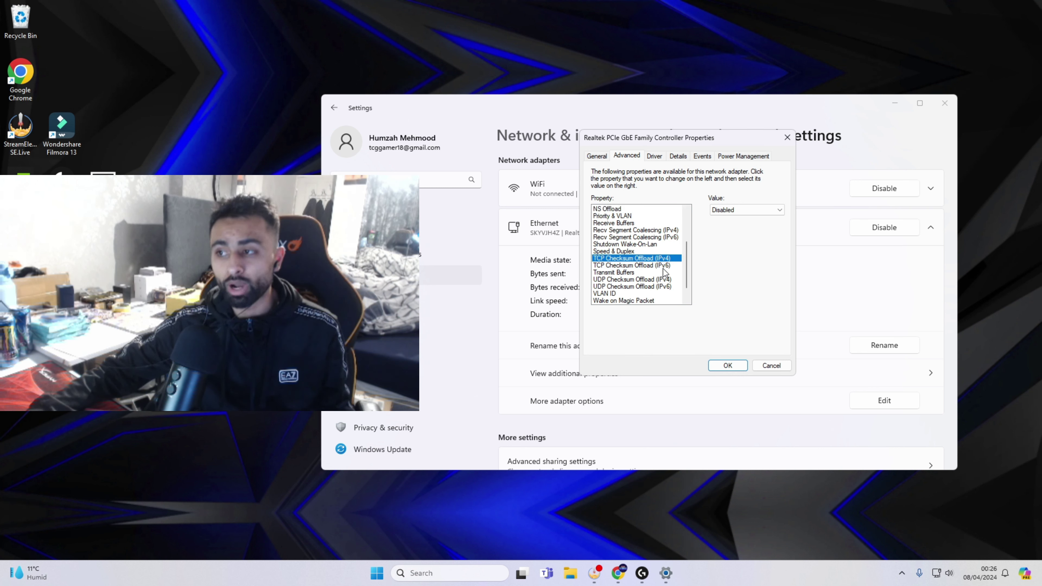
{"action": "left_click", "coordinate": [663, 266]}
{"action": "left_click", "coordinate": [727, 210]}
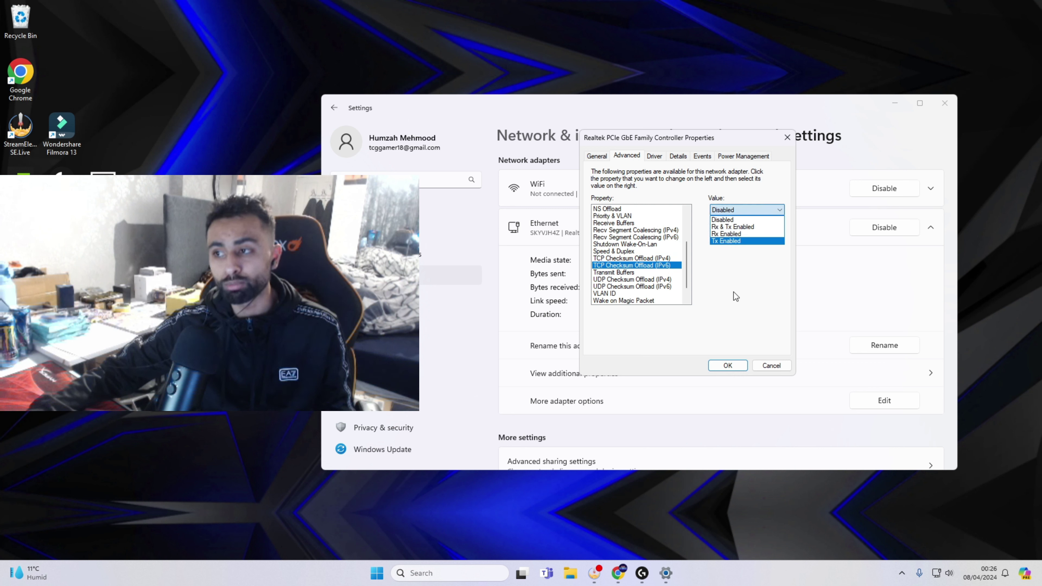
{"action": "left_click", "coordinate": [602, 288]}
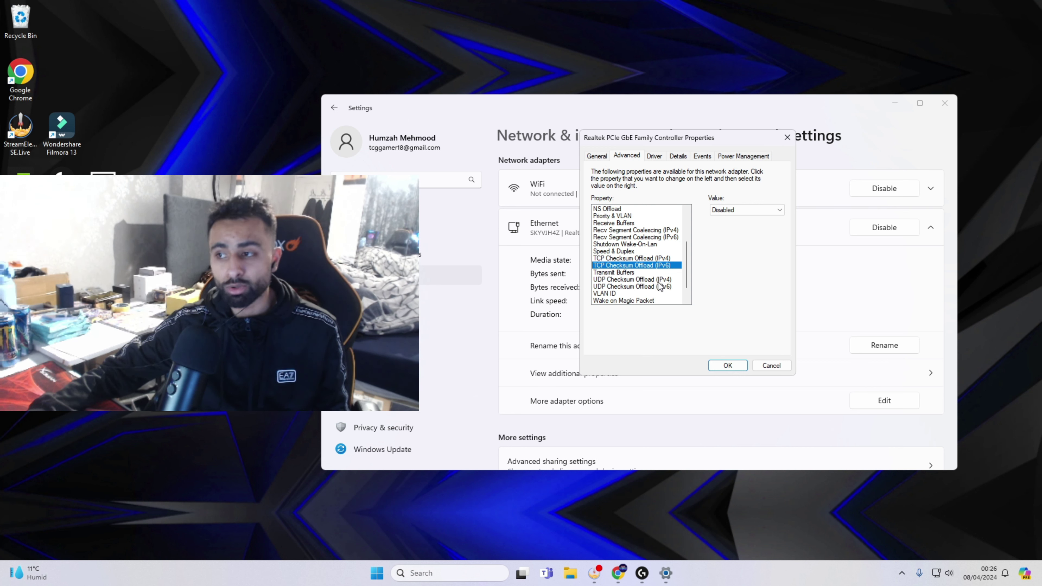
{"action": "left_click", "coordinate": [667, 288]}
{"action": "left_click", "coordinate": [669, 280]}
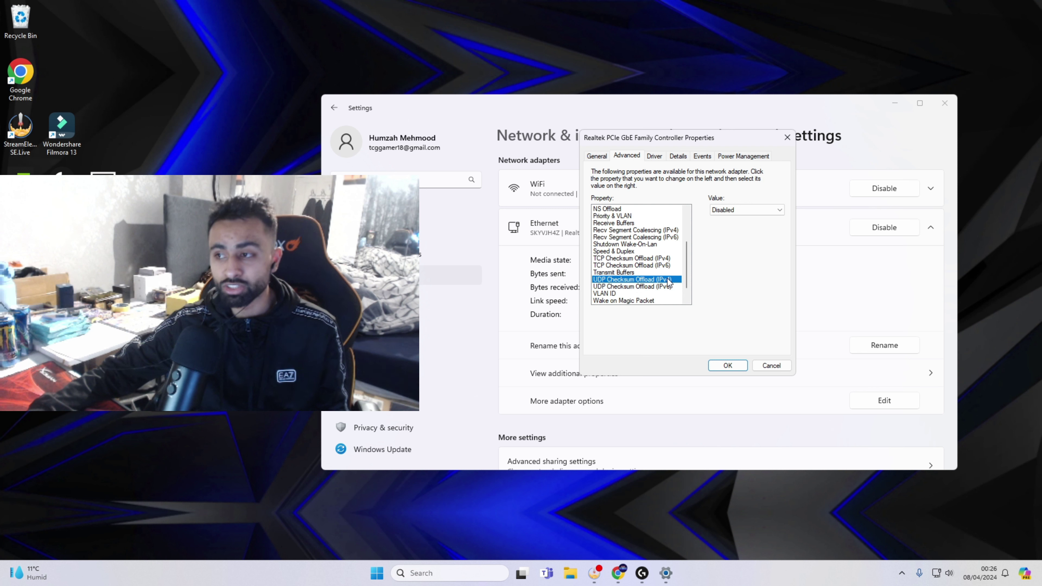
Set the adapter's Speed & Duplex property to Auto Negotiation
{"action": "scroll", "coordinate": [624, 257], "scroll_direction": "up", "scroll_amount": 1}
{"action": "left_click", "coordinate": [611, 258]}
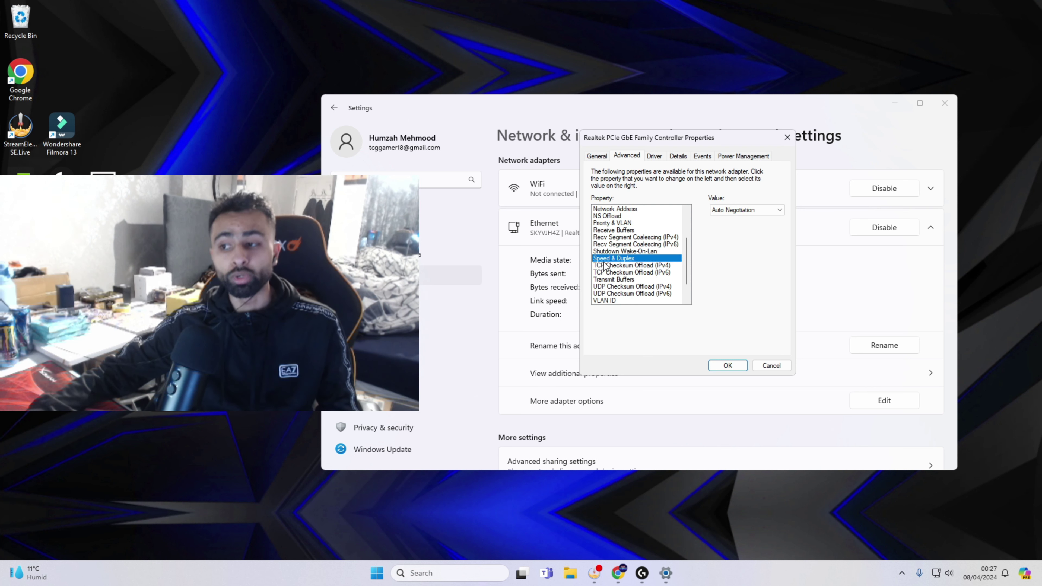
{"action": "left_click", "coordinate": [738, 210]}
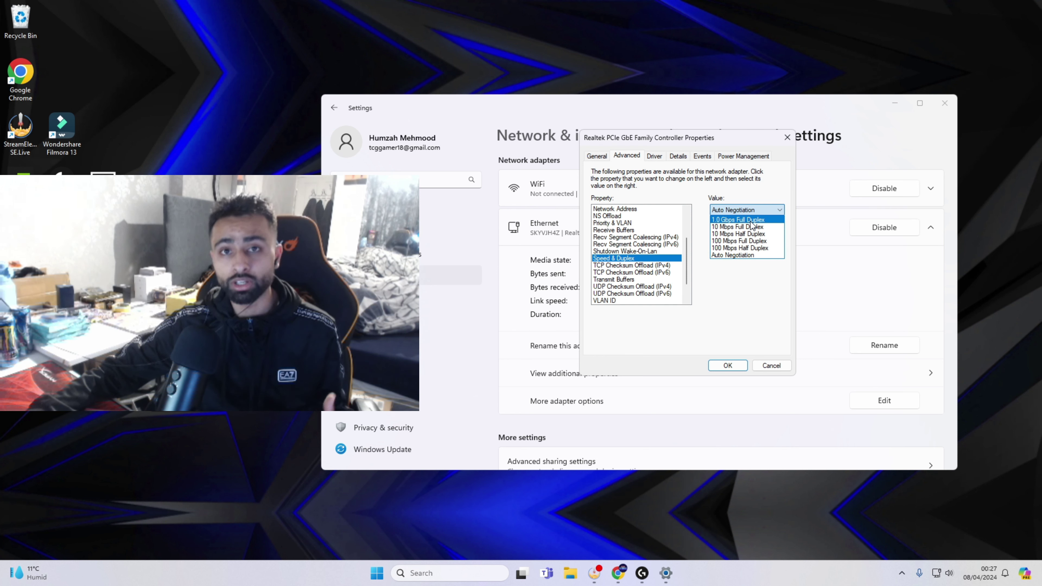
{"action": "left_click", "coordinate": [729, 255]}
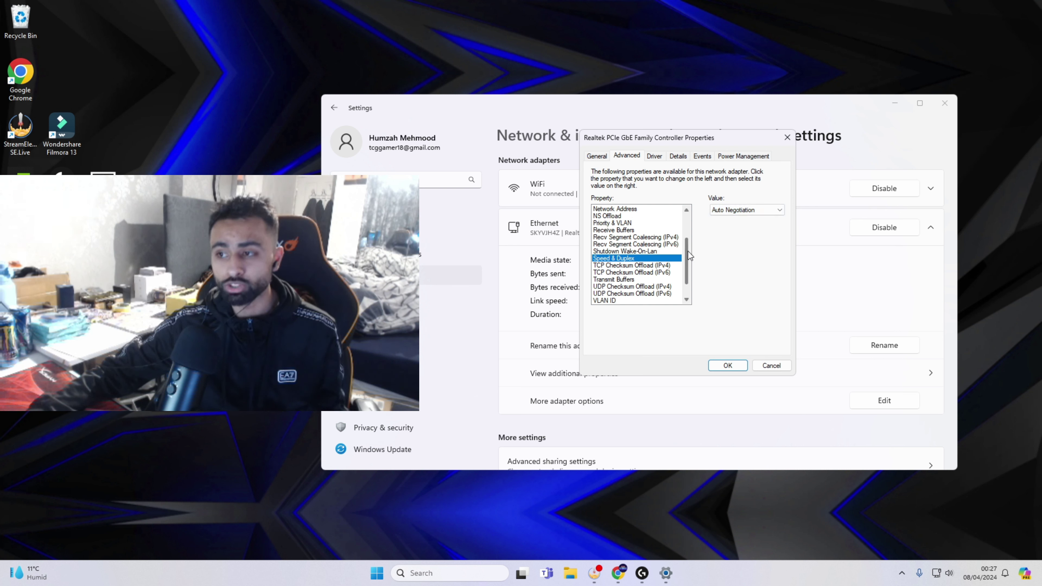
Set the adapter's Shutdown Wake-On-Lan property to Disabled
{"action": "left_click_drag", "start_coordinate": [688, 251], "coordinate": [687, 248]}
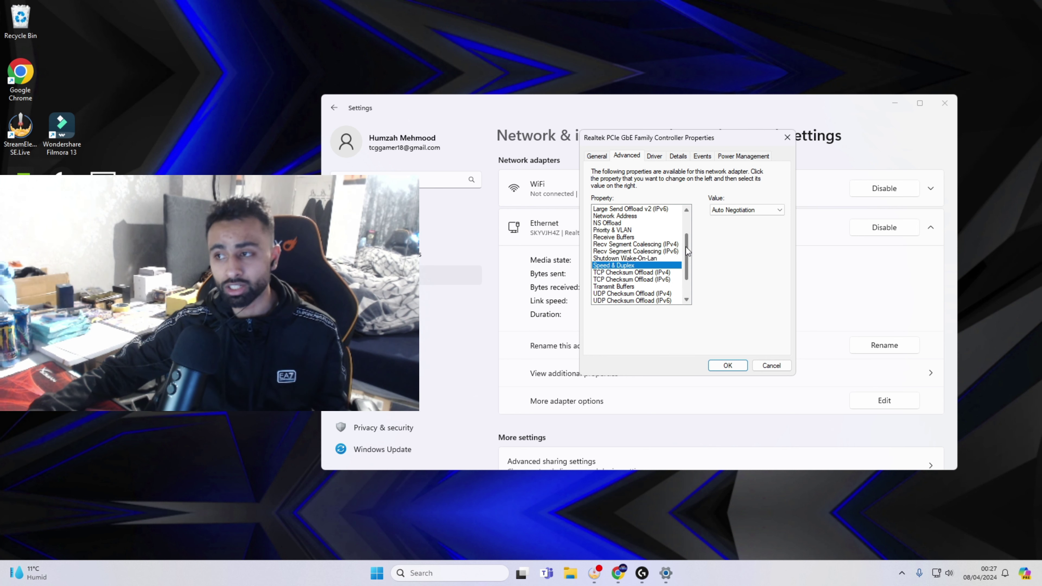
{"action": "left_click", "coordinate": [625, 258]}
{"action": "left_click", "coordinate": [736, 207]}
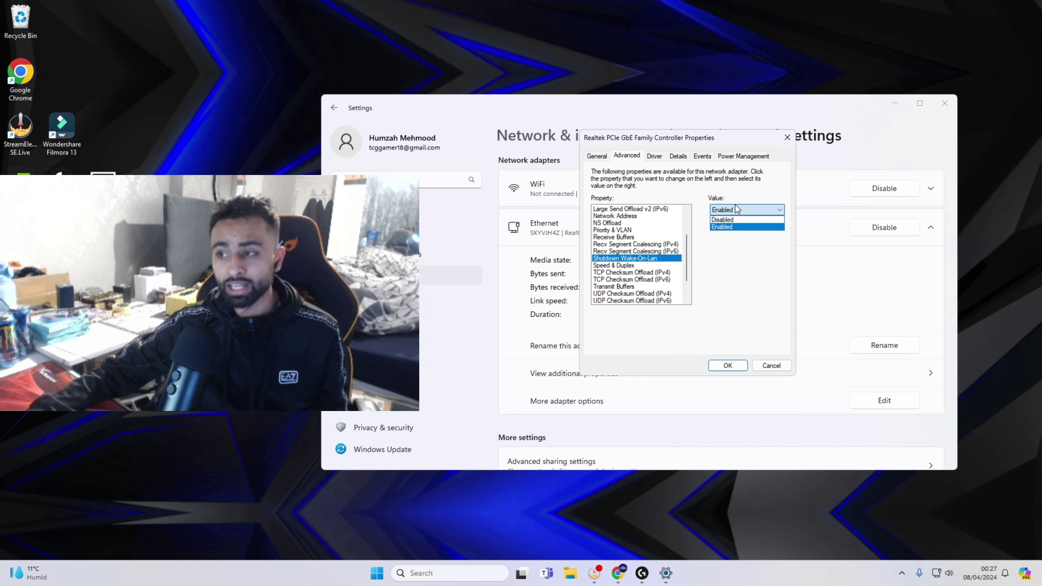
{"action": "left_click", "coordinate": [737, 220]}
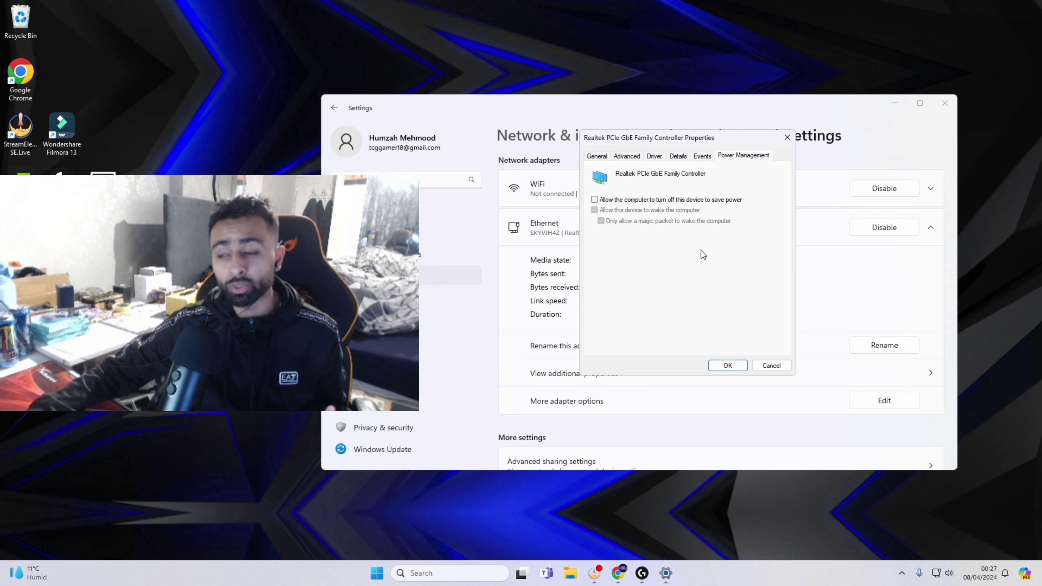
Turn off all three adapter power management options: turning off the device to save power, waking the computer, and magic packet only
{"action": "left_click", "coordinate": [595, 200]}
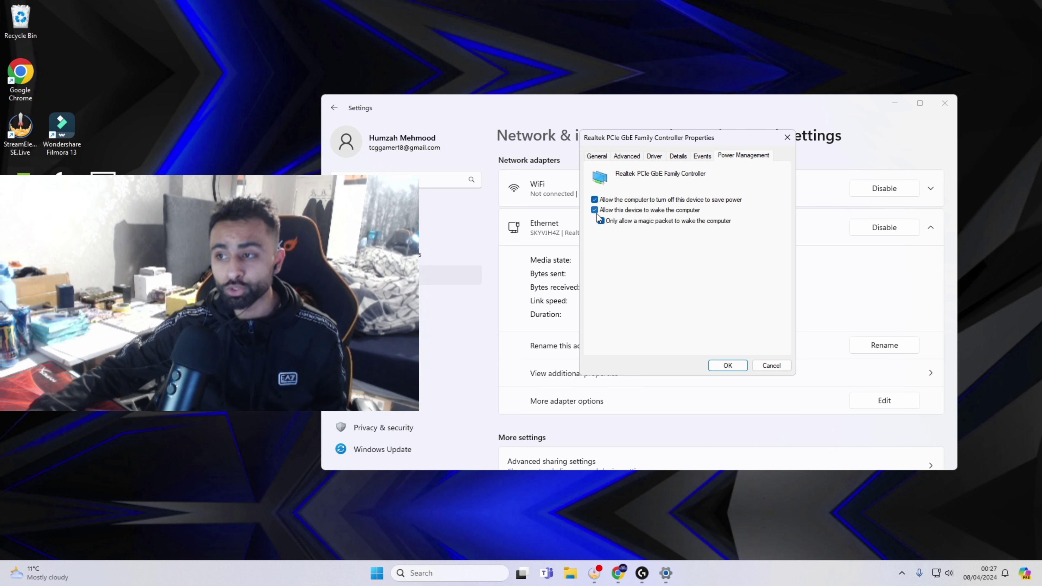
{"action": "left_click", "coordinate": [596, 211]}
{"action": "left_click", "coordinate": [595, 200]}
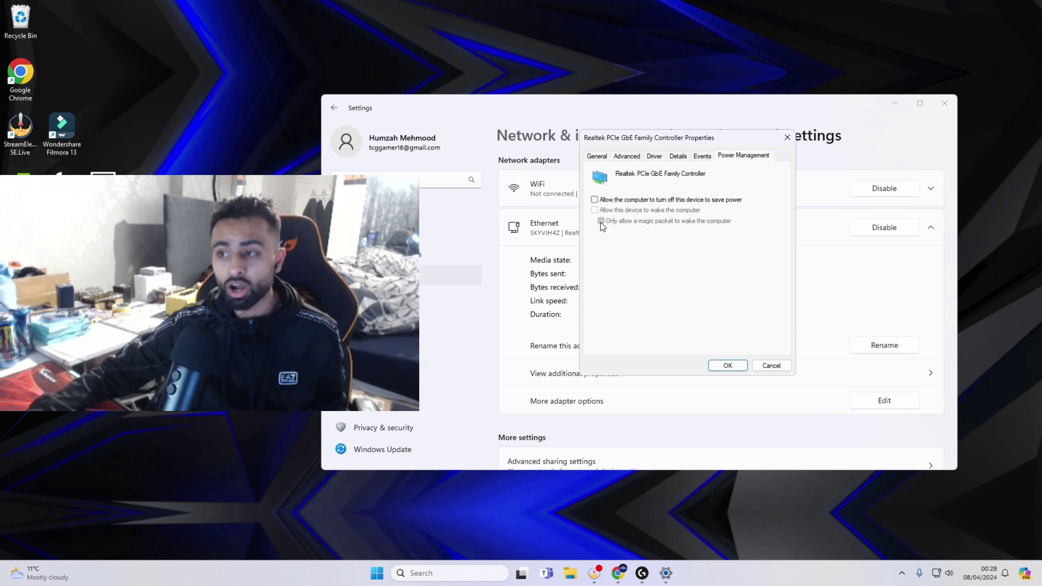
{"action": "left_click", "coordinate": [595, 200]}
{"action": "left_click", "coordinate": [595, 211]}
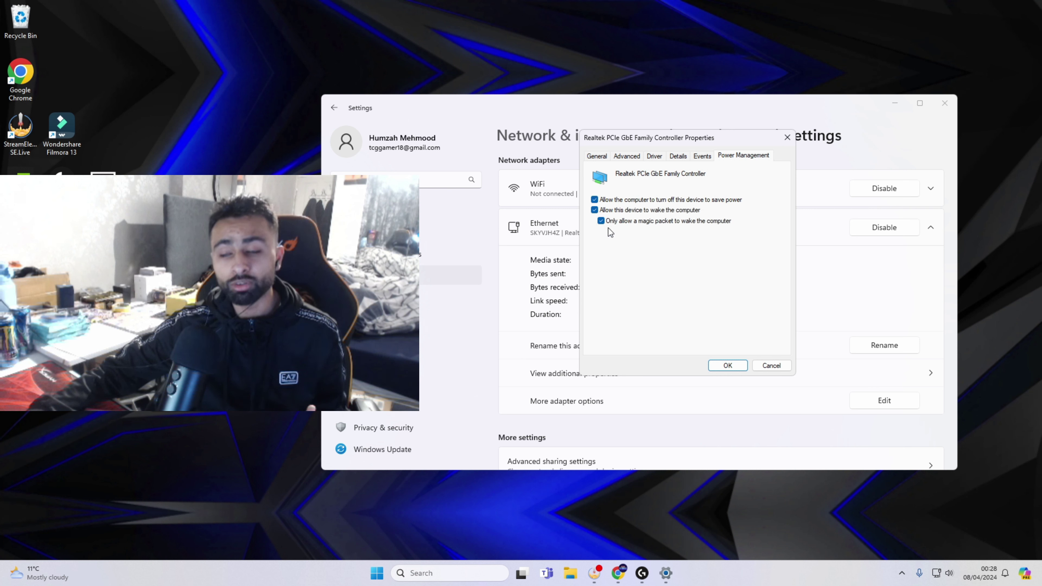
{"action": "left_click", "coordinate": [600, 222]}
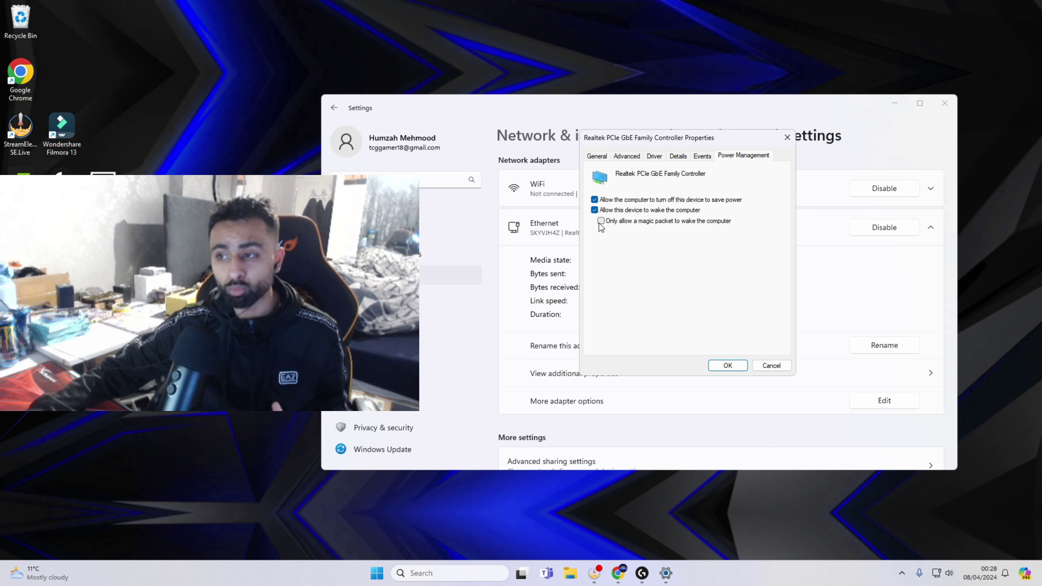
{"action": "left_click", "coordinate": [594, 210]}
{"action": "left_click", "coordinate": [595, 200]}
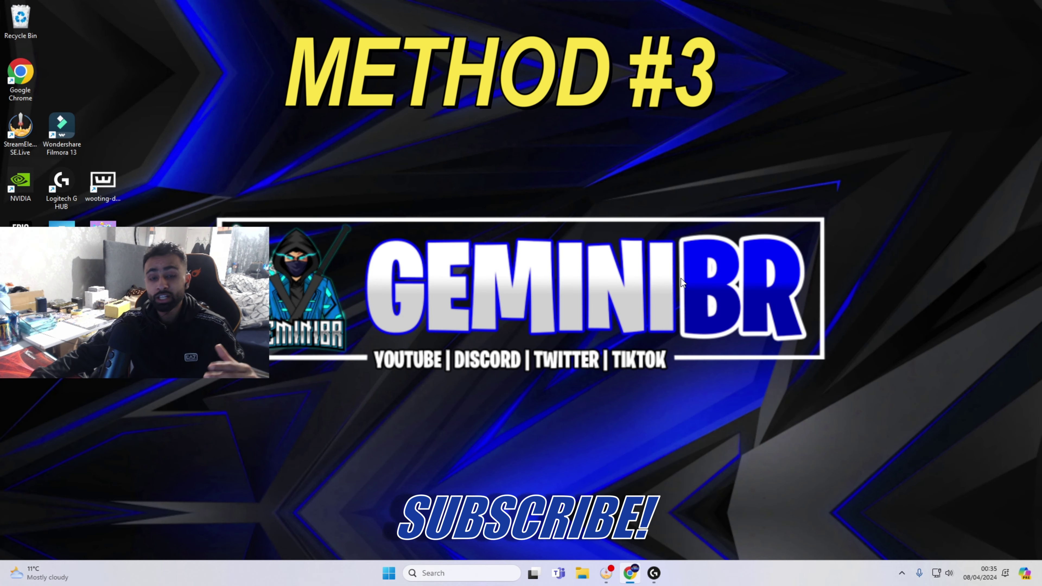
Open the Windows settings for apps that start automatically at sign-in
{"action": "left_click", "coordinate": [392, 577]}
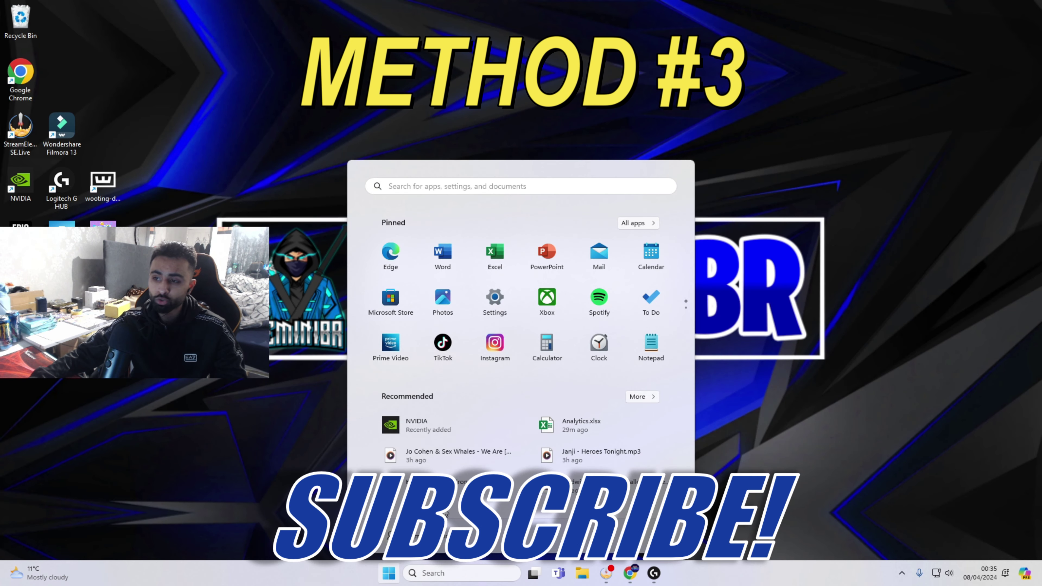
{"action": "left_click", "coordinate": [507, 300]}
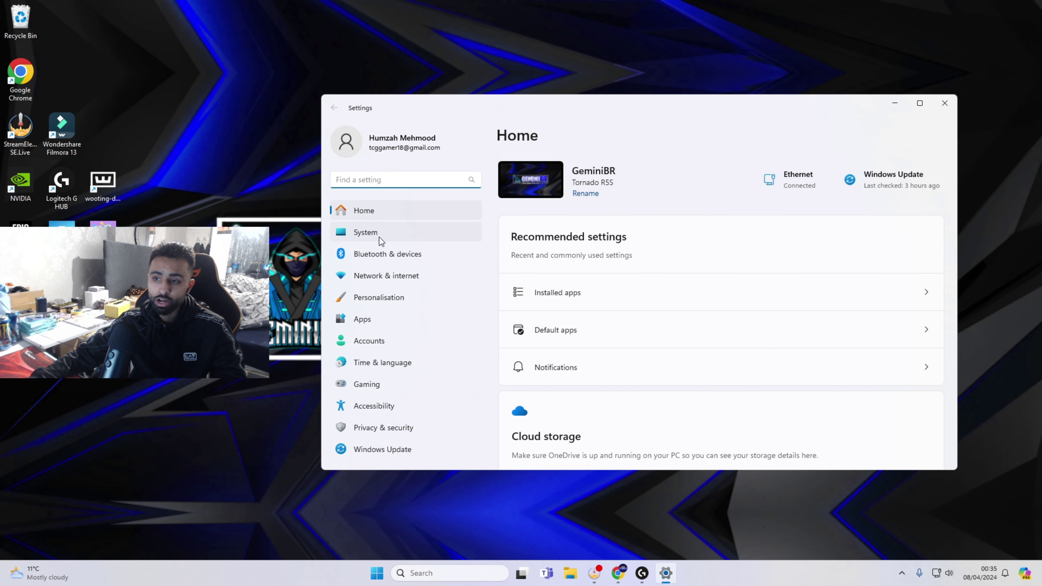
{"action": "left_click", "coordinate": [378, 324]}
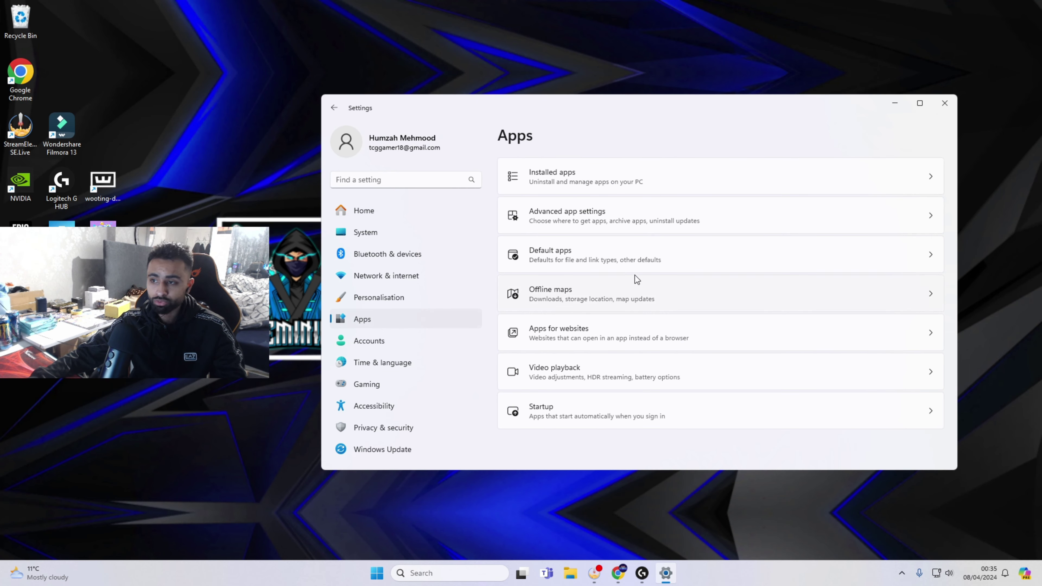
{"action": "left_click", "coordinate": [550, 411]}
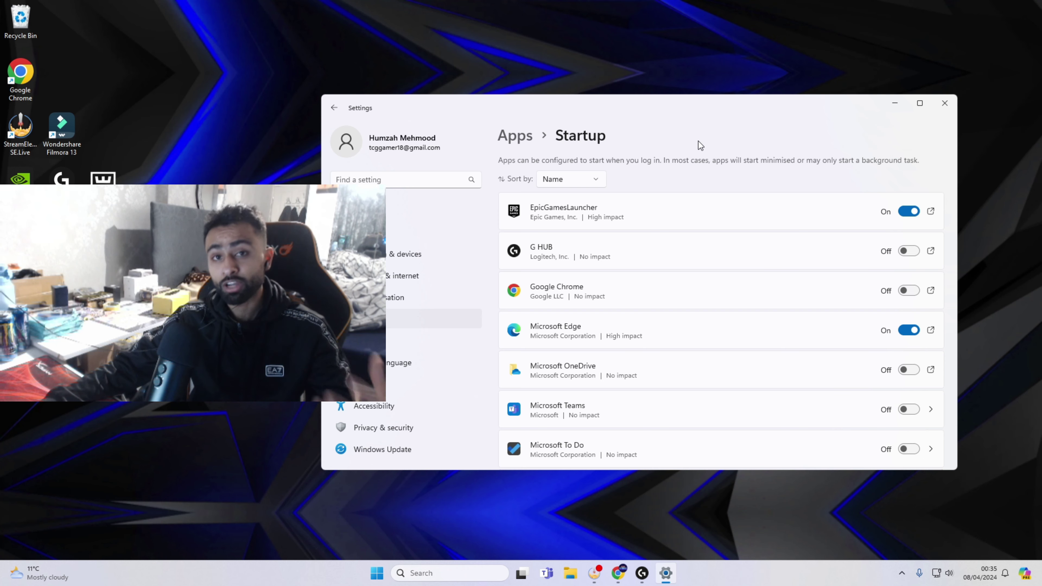
Quit the Xbox app running in the background and turn off automatic startup for Microsoft Edge
{"action": "left_click", "coordinate": [901, 572]}
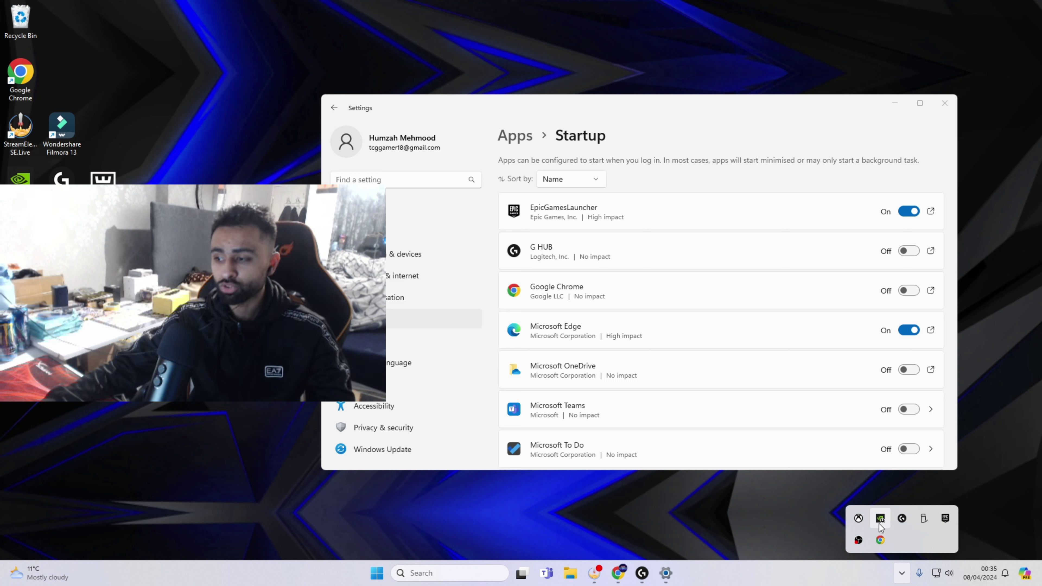
{"action": "right_click", "coordinate": [860, 519]}
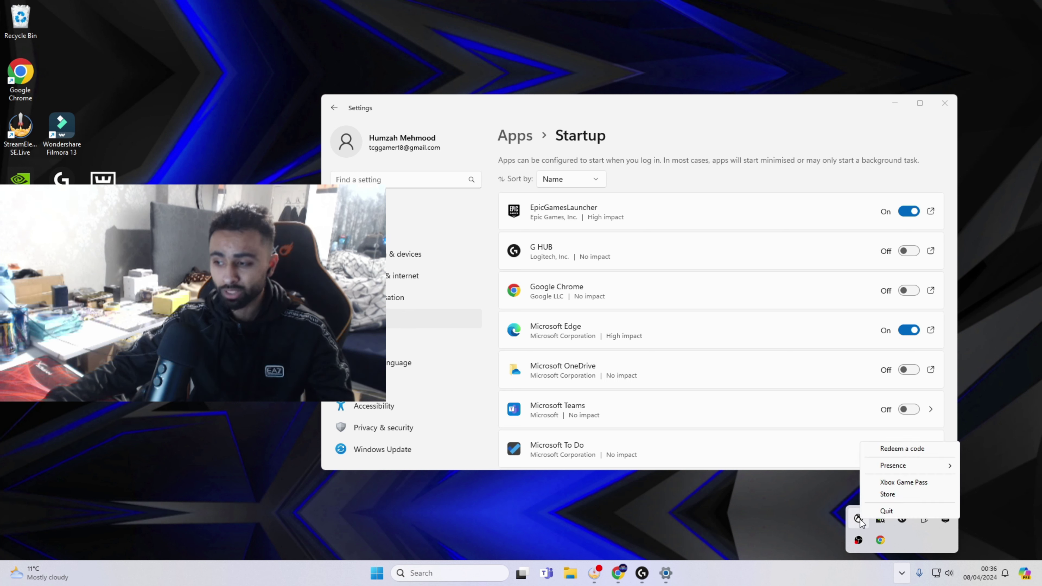
{"action": "left_click", "coordinate": [891, 514]}
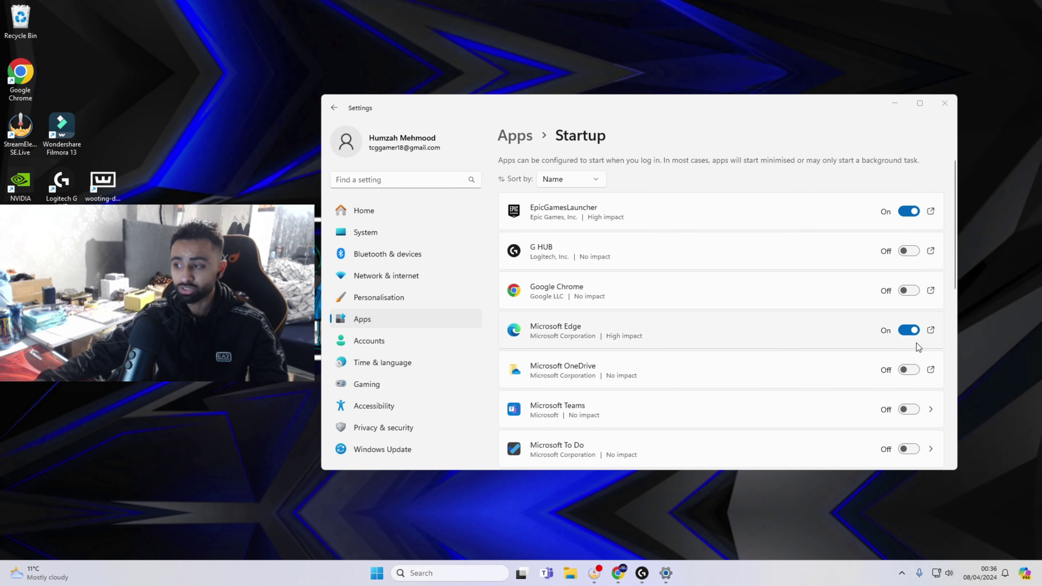
{"action": "left_click", "coordinate": [910, 331]}
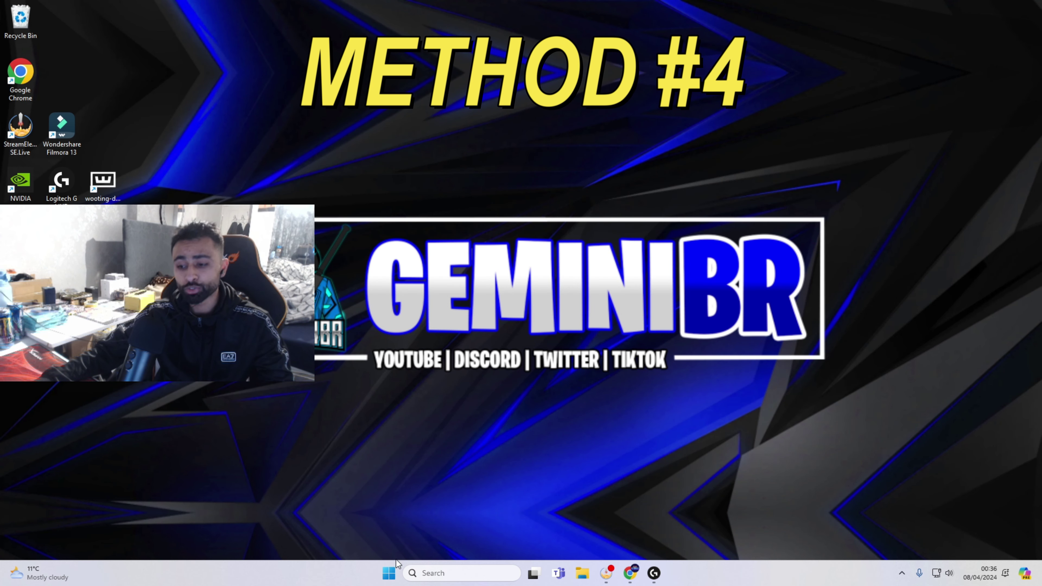
Find and open Task Manager through Windows search and reposition its window on the desktop
{"action": "left_click", "coordinate": [449, 572]}
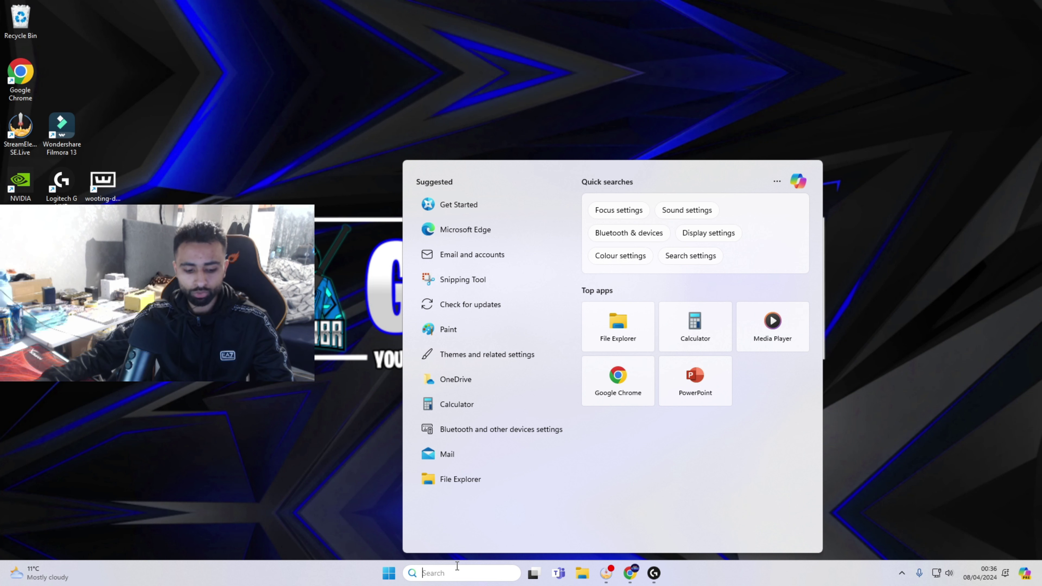
{"action": "type", "text": "task manager"}
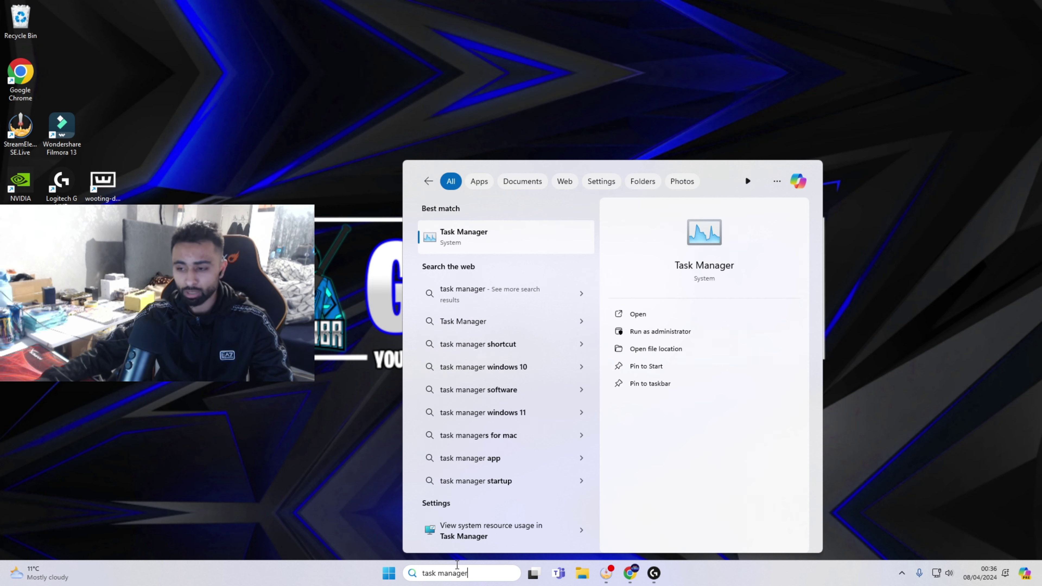
{"action": "left_click", "coordinate": [636, 318]}
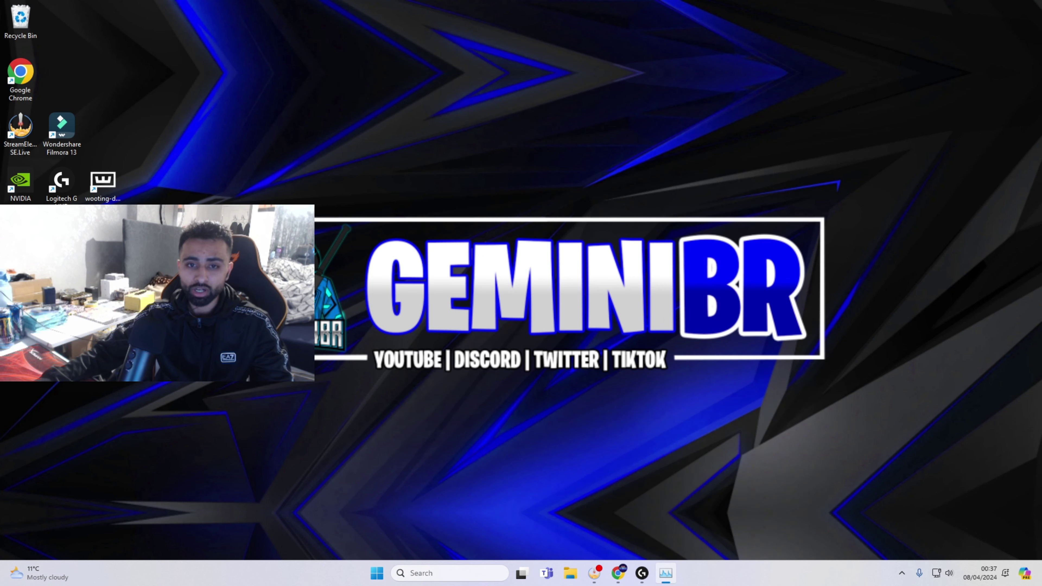
{"action": "left_click_drag", "start_coordinate": [386, 179], "coordinate": [787, 156]}
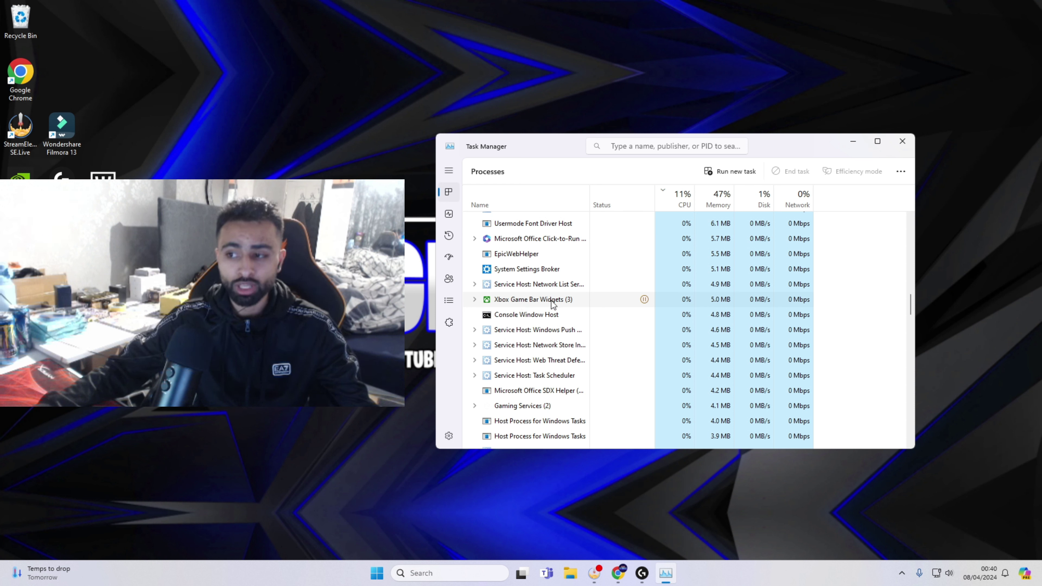
End the suspended Xbox Game Bar Widgets process in the Task Manager process list
{"action": "mouse_move", "coordinate": [645, 303]}
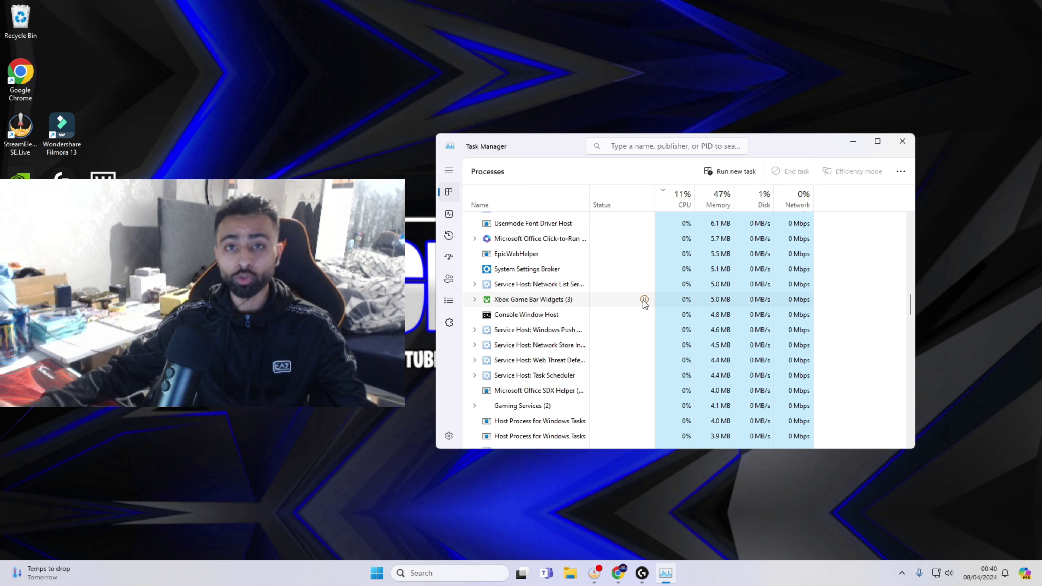
{"action": "right_click", "coordinate": [534, 302]}
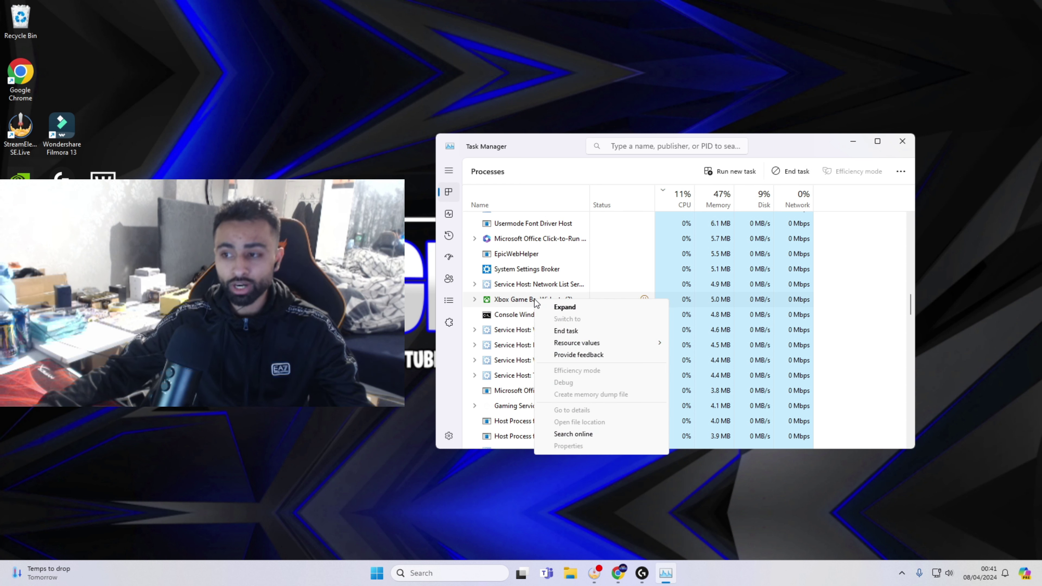
{"action": "left_click", "coordinate": [568, 332]}
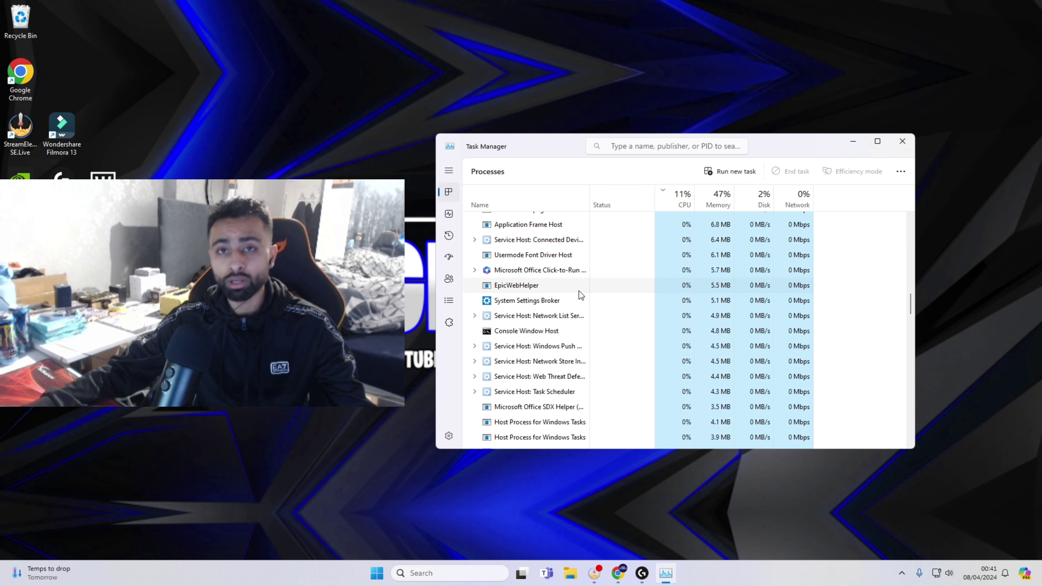
Find the suspended WhatsApp process further down the process list and end its task
{"action": "scroll", "coordinate": [579, 291], "scroll_direction": "down", "scroll_amount": 4}
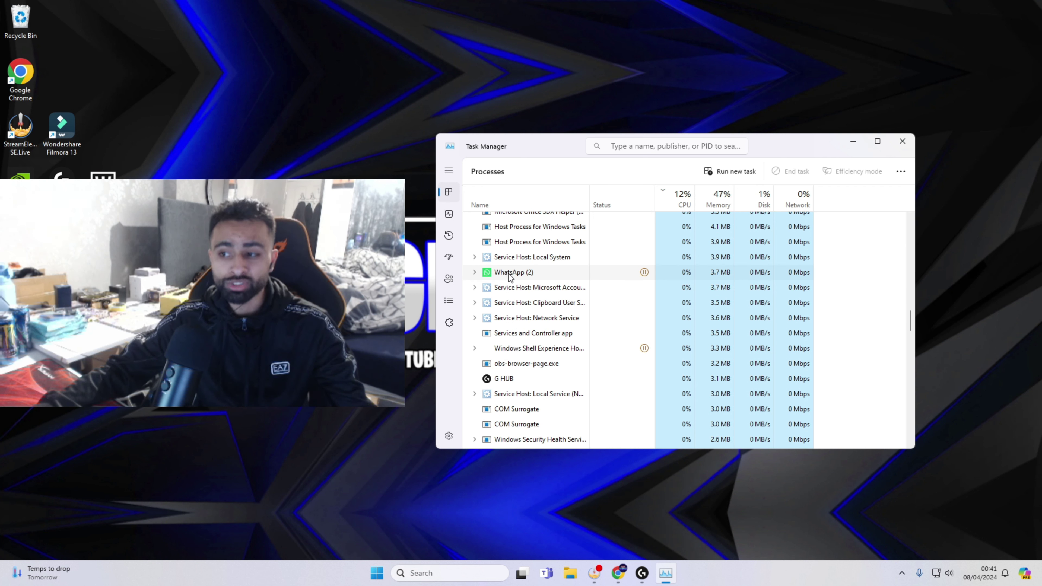
{"action": "scroll", "coordinate": [645, 274], "scroll_direction": "up", "scroll_amount": 1}
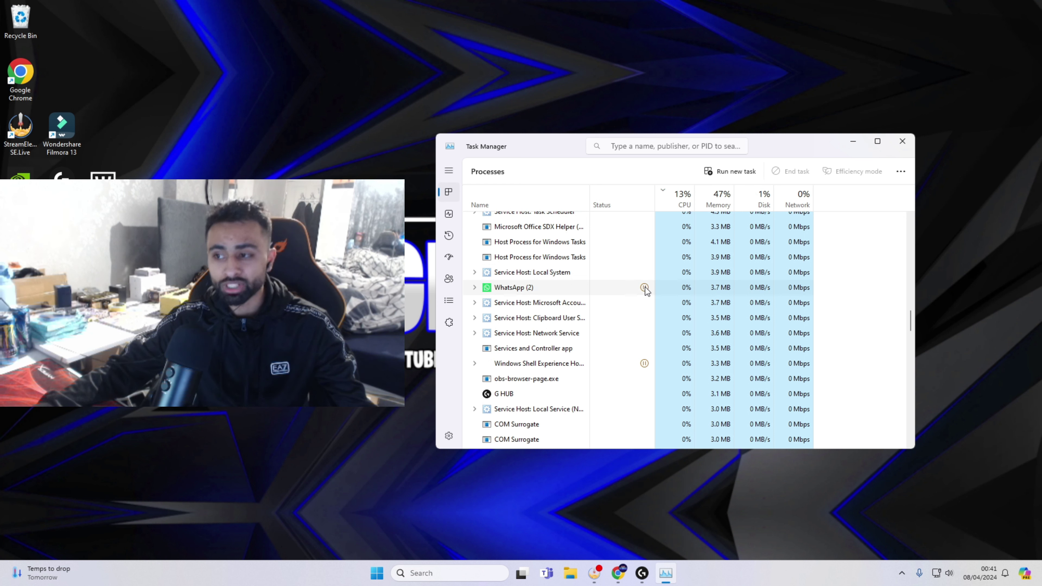
{"action": "right_click", "coordinate": [525, 288]}
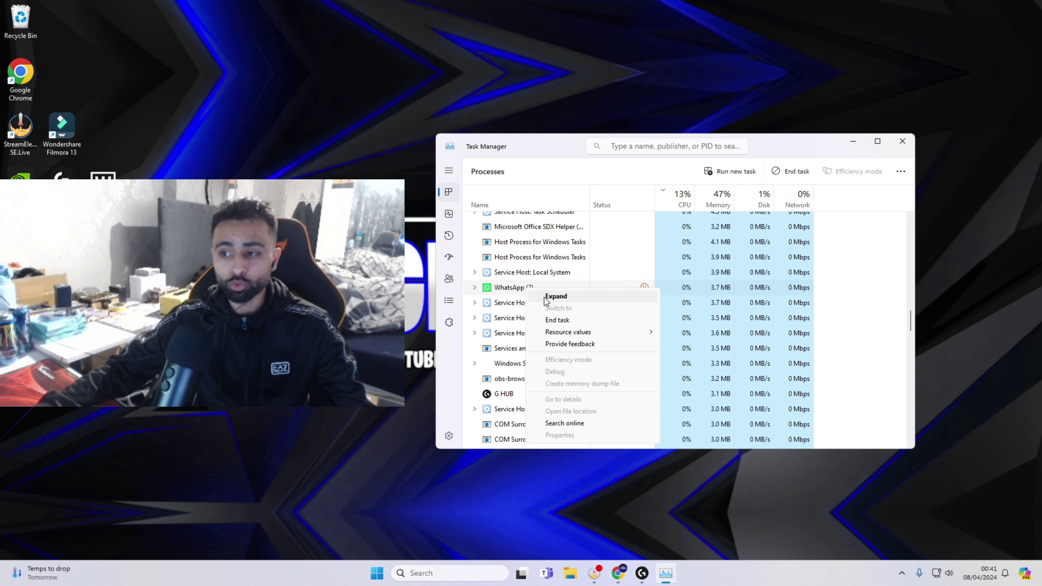
{"action": "left_click", "coordinate": [558, 321]}
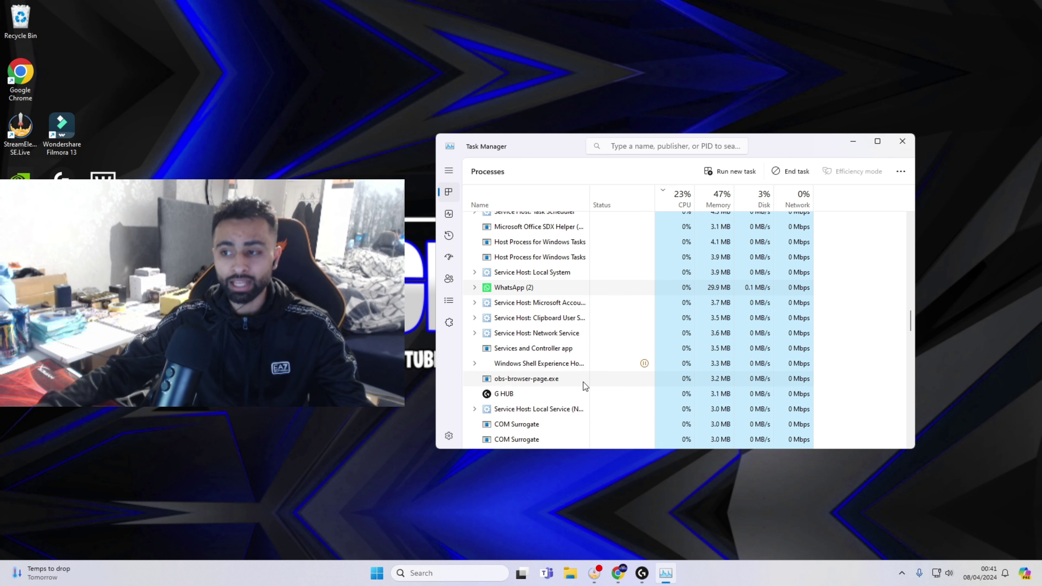